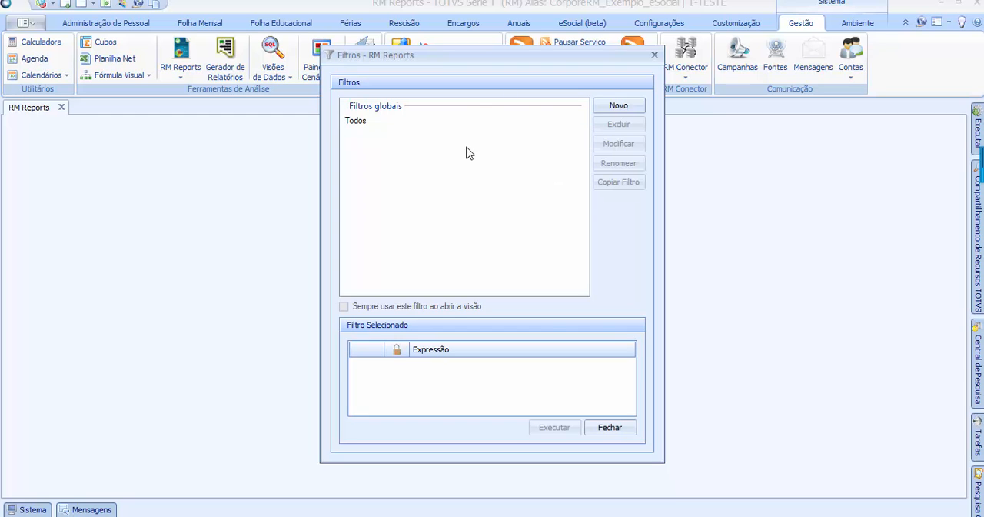
Create a new RM Reports filter and add the condition Sistema = P
click(621, 109)
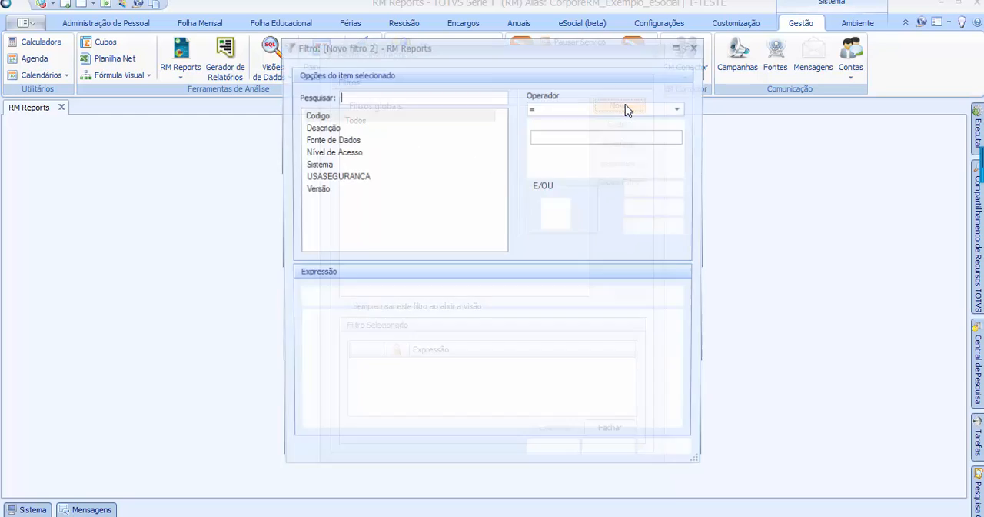
click(322, 168)
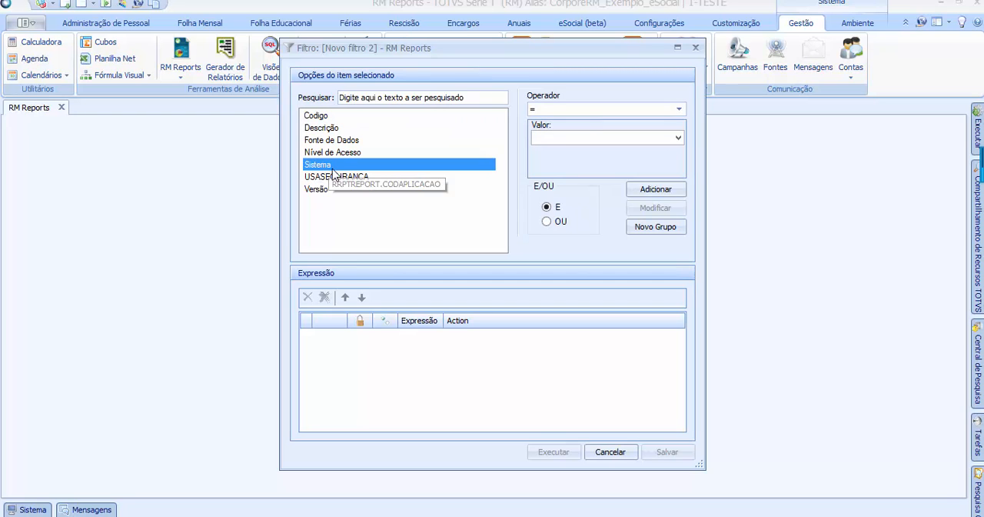
click(621, 109)
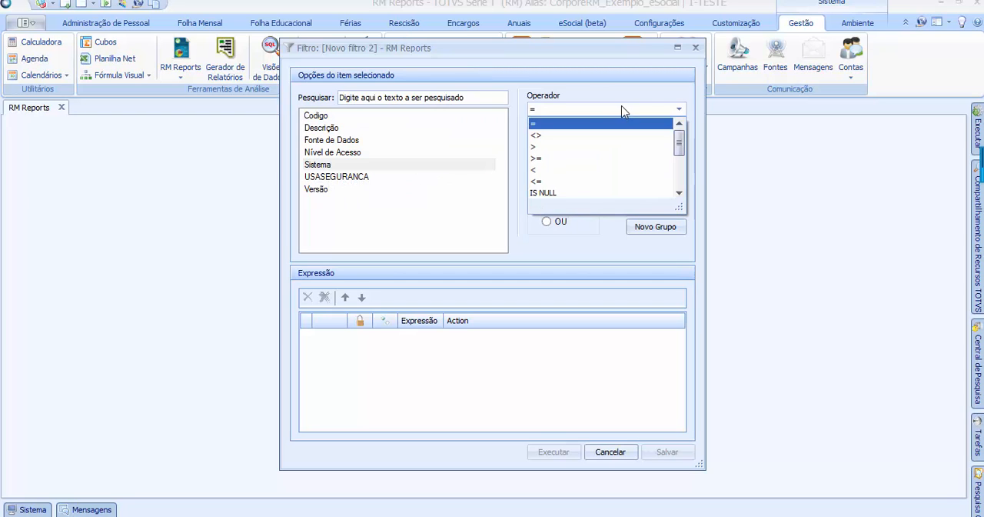
click(537, 123)
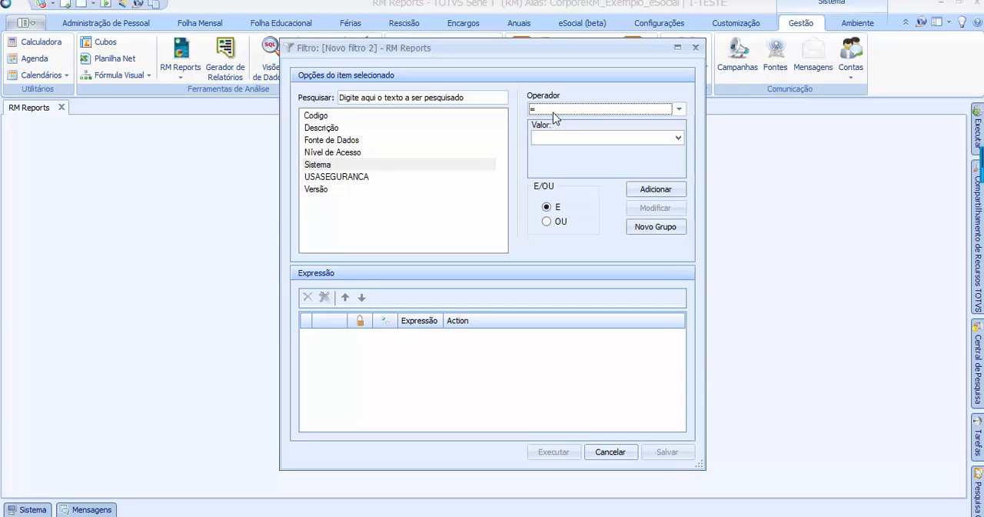
click(678, 137)
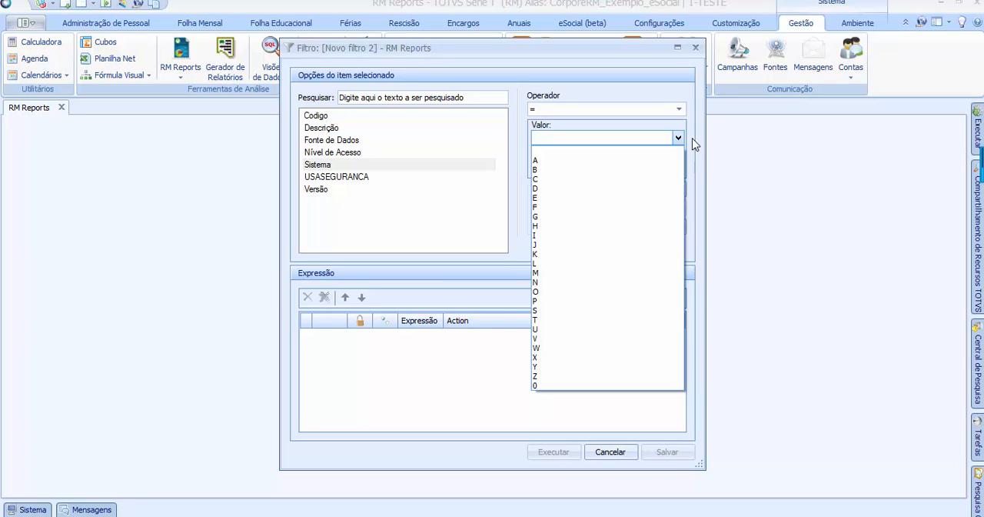
click(550, 300)
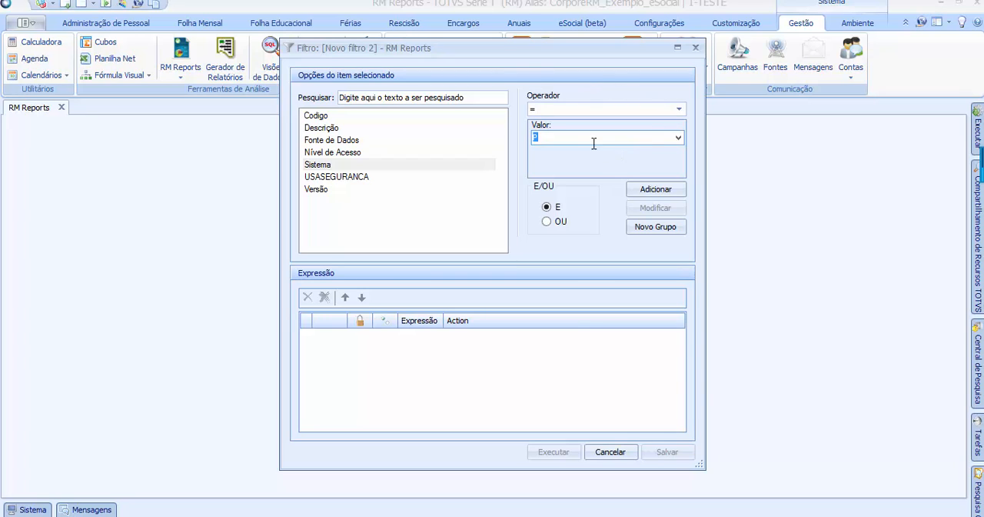
click(646, 193)
Save the new filter under the name "Folha de Pagamento"
click(667, 452)
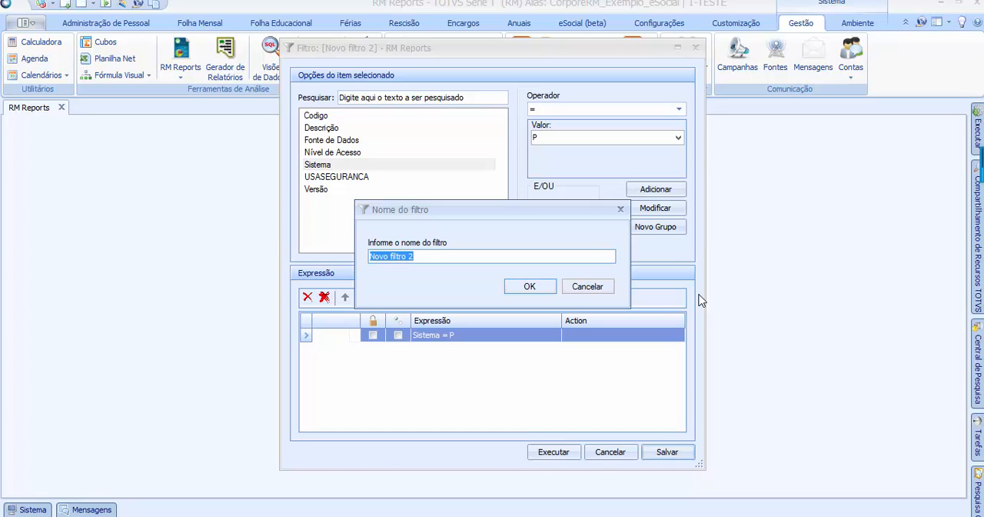
text(Folha de Pagame)
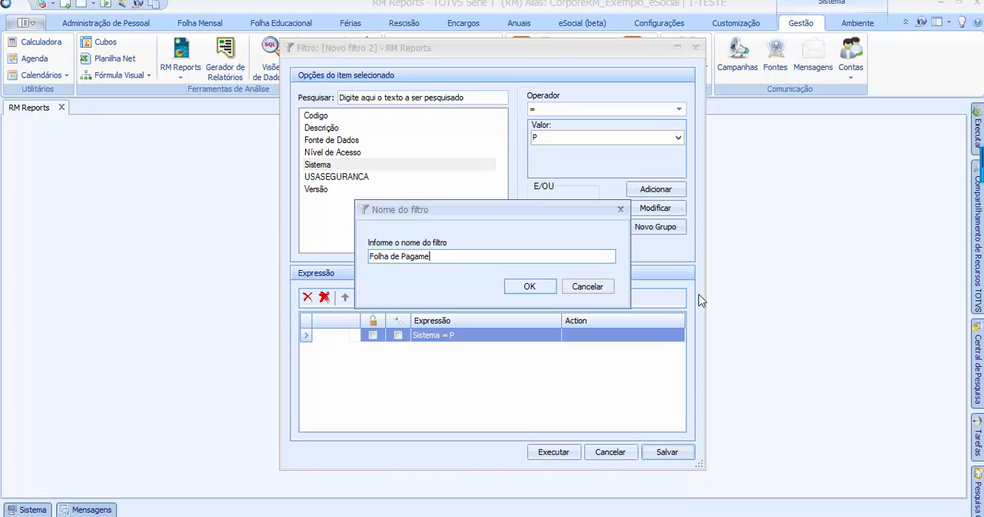
text(nto)
click(519, 288)
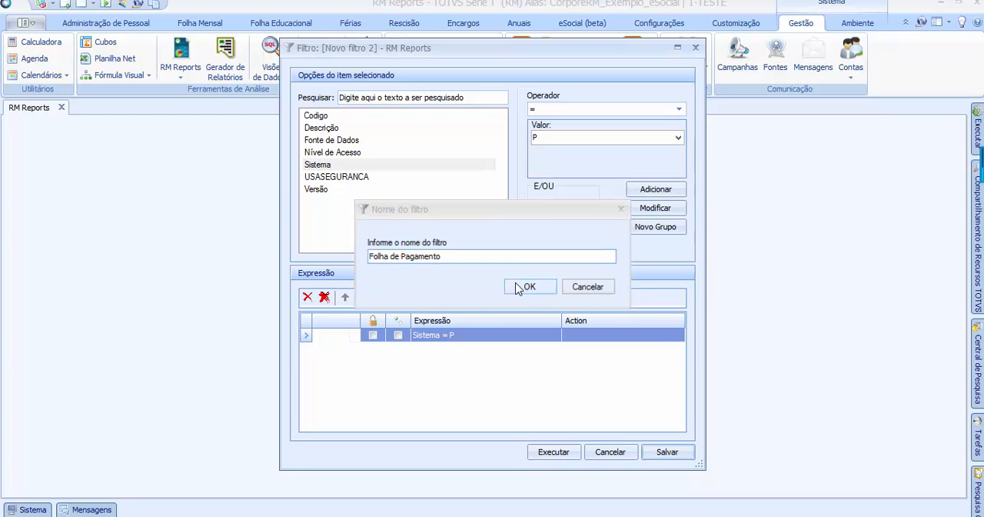
Change the Folha de Pagamento filter from a user filter to a global filter
click(400, 123)
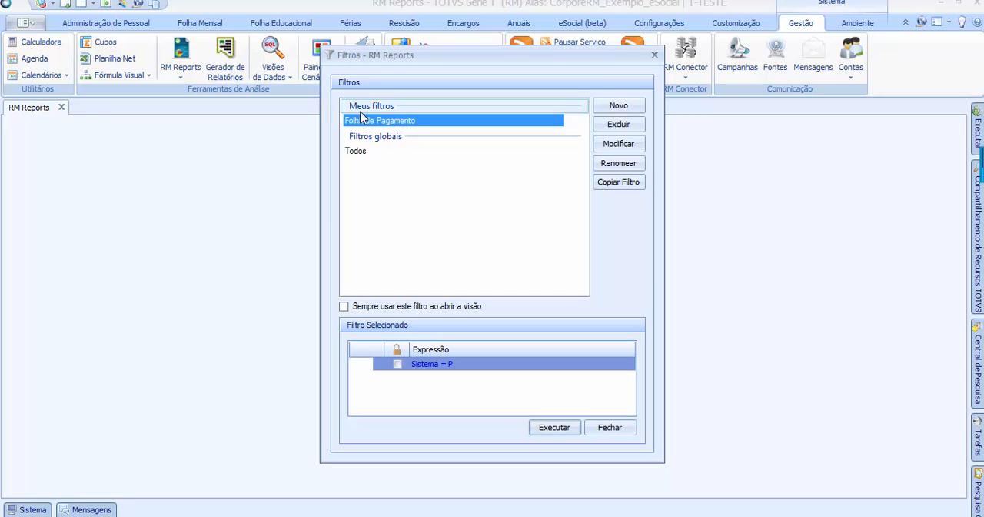
double_click(391, 121)
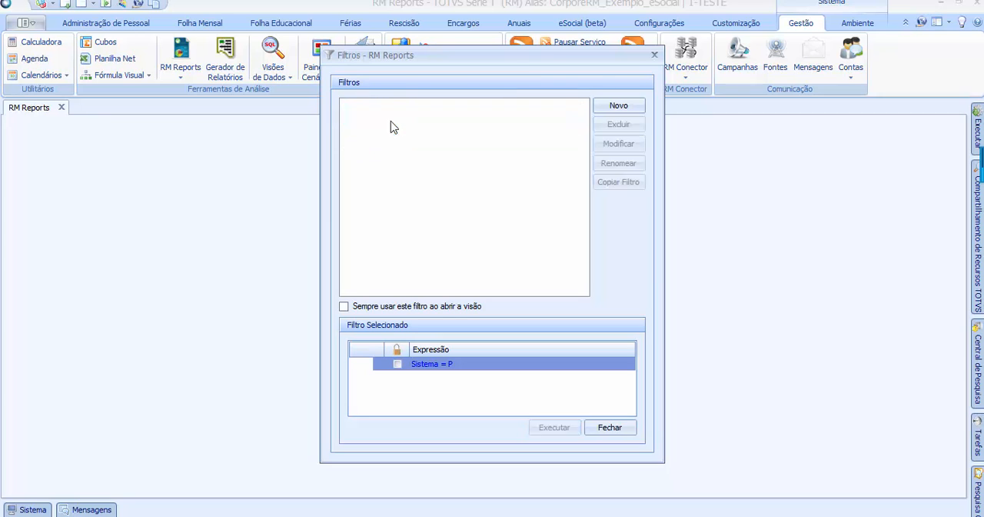
right_click(375, 122)
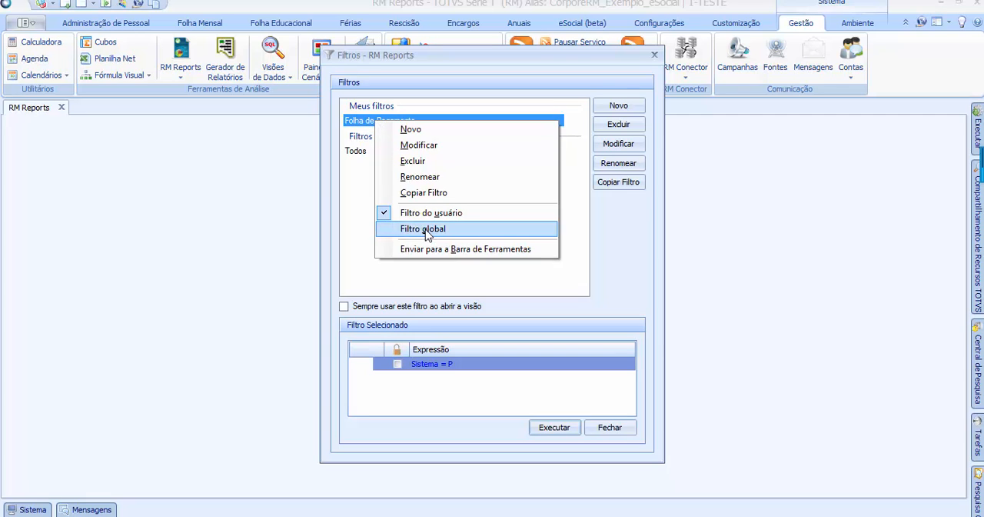
click(422, 229)
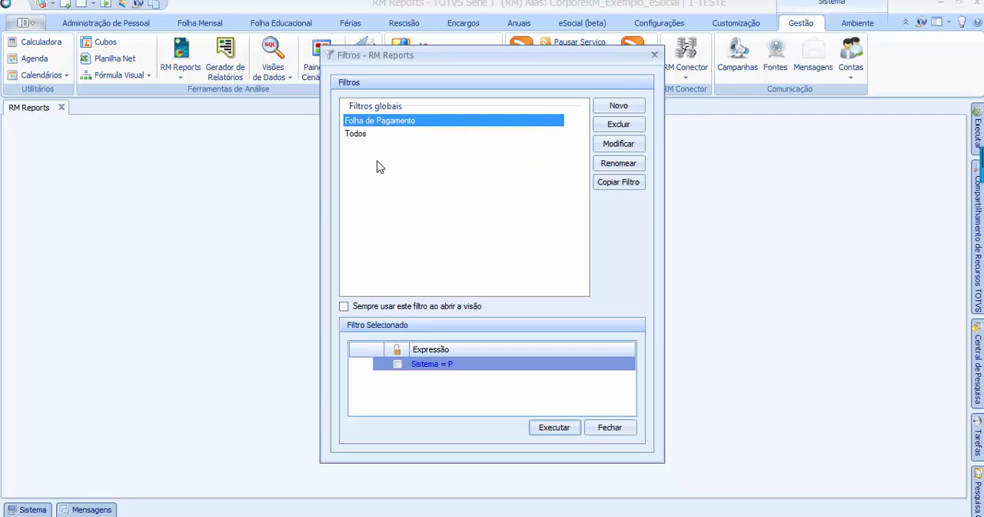
click(388, 183)
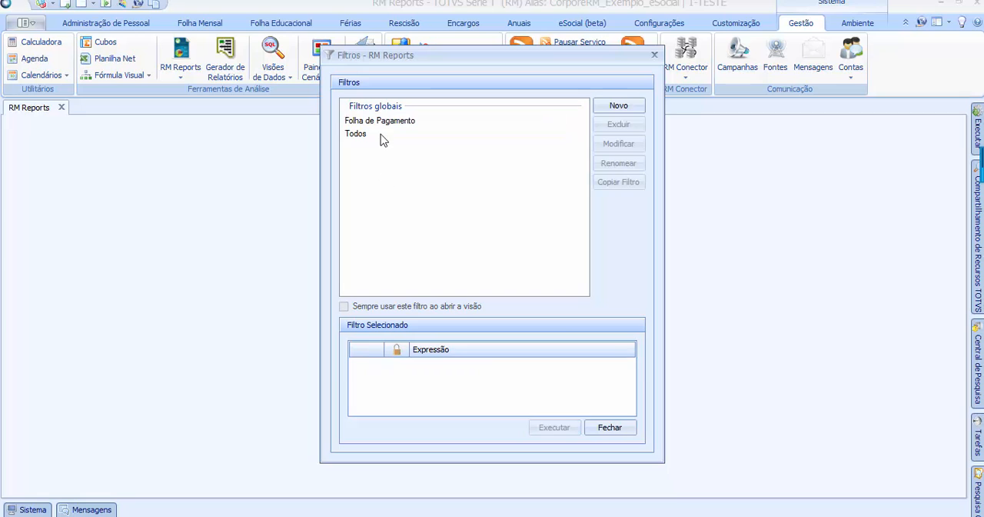
click(382, 123)
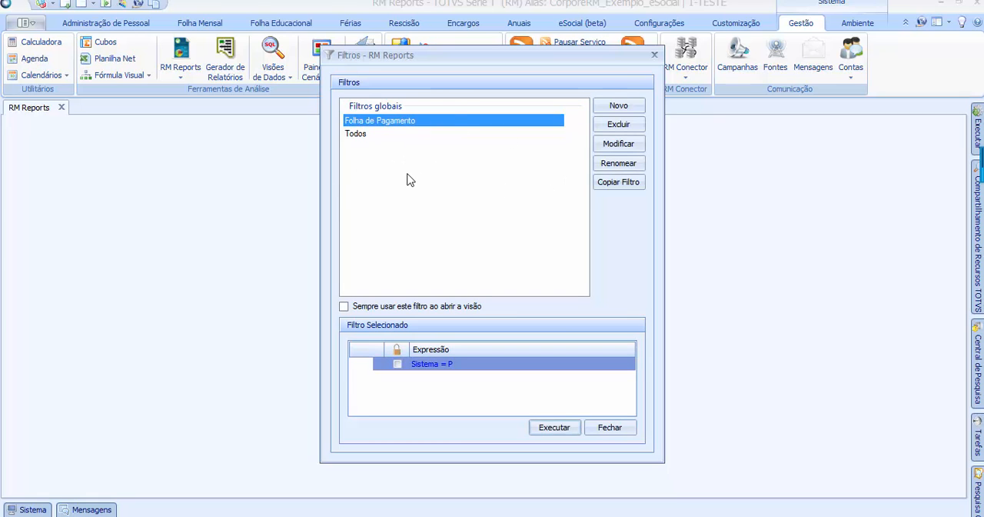
Create another filter and add the condition Sistema = A
click(621, 108)
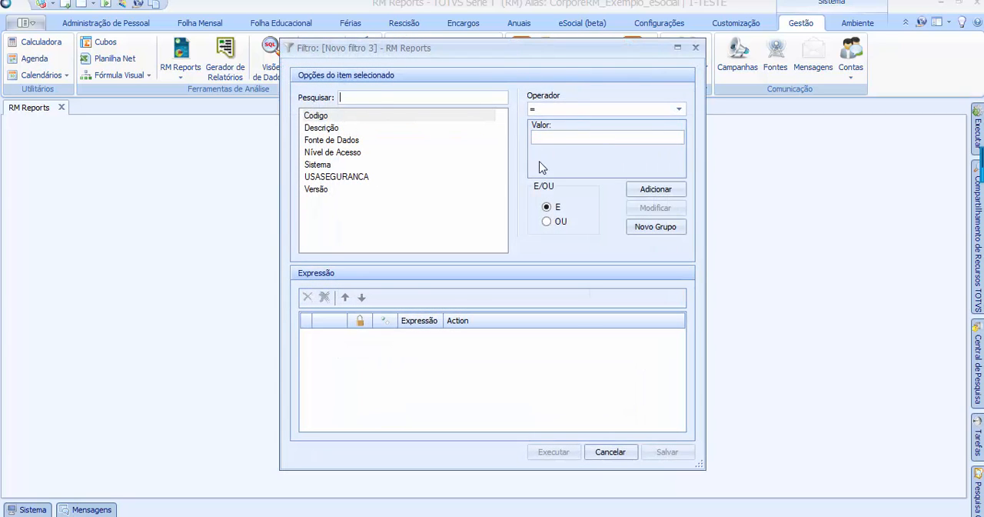
click(316, 166)
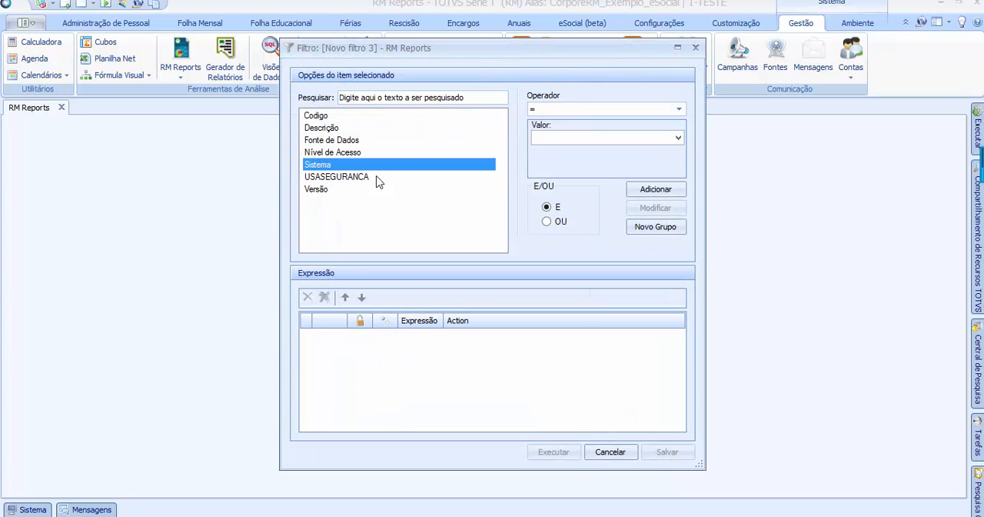
click(679, 109)
click(679, 109)
click(678, 137)
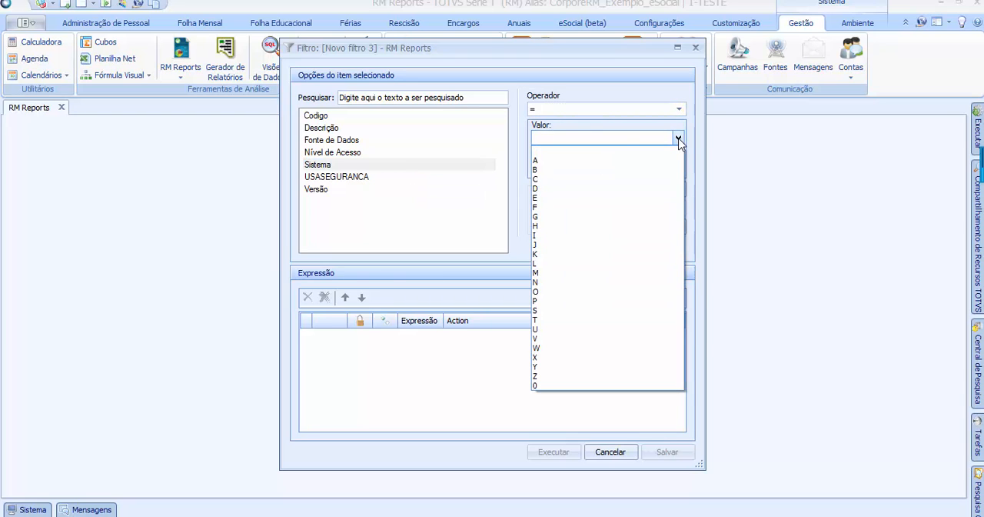
click(570, 160)
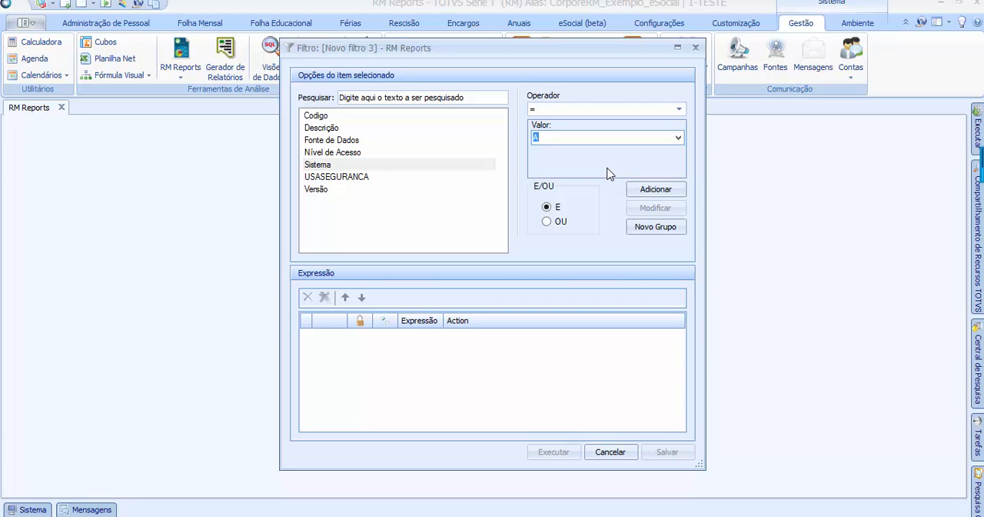
click(665, 192)
Save the Sistema = A filter under the name "Automação de Ponto"
click(673, 455)
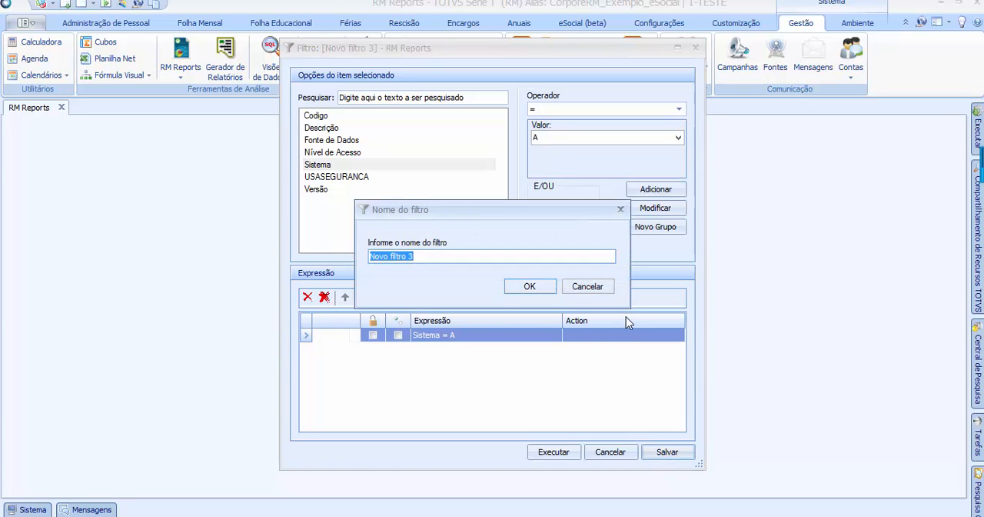
text(Atu)
text(omação de Ponto)
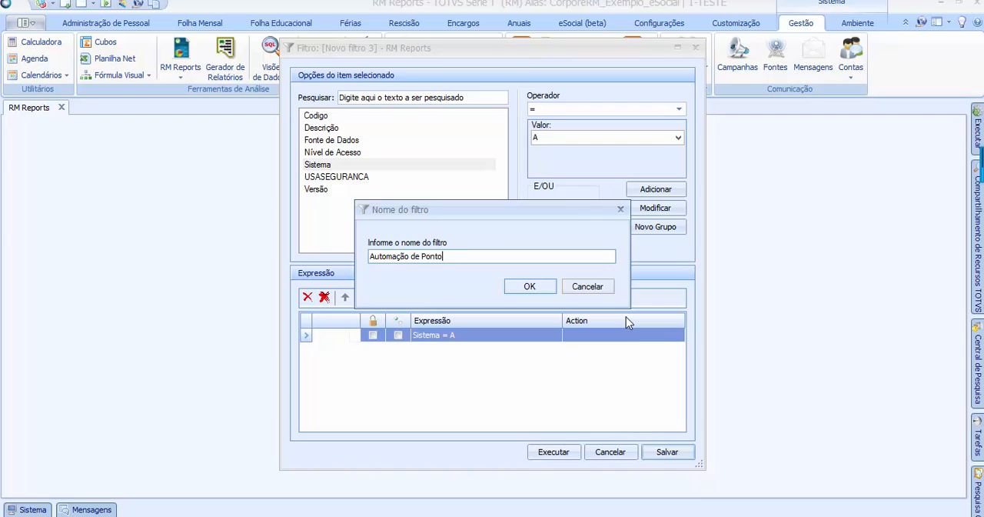
click(530, 286)
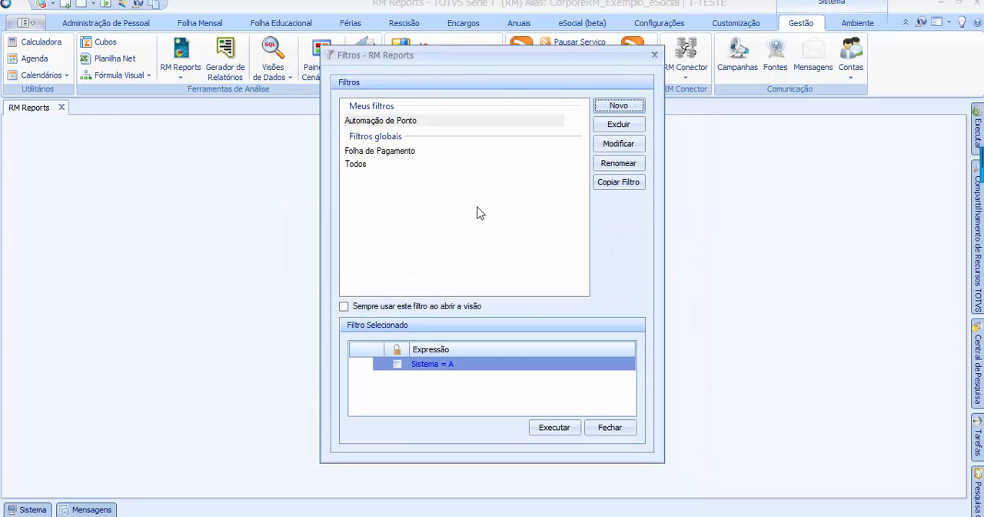
Change the Automação de Ponto filter from a user filter to a global filter
click(376, 114)
right_click(380, 122)
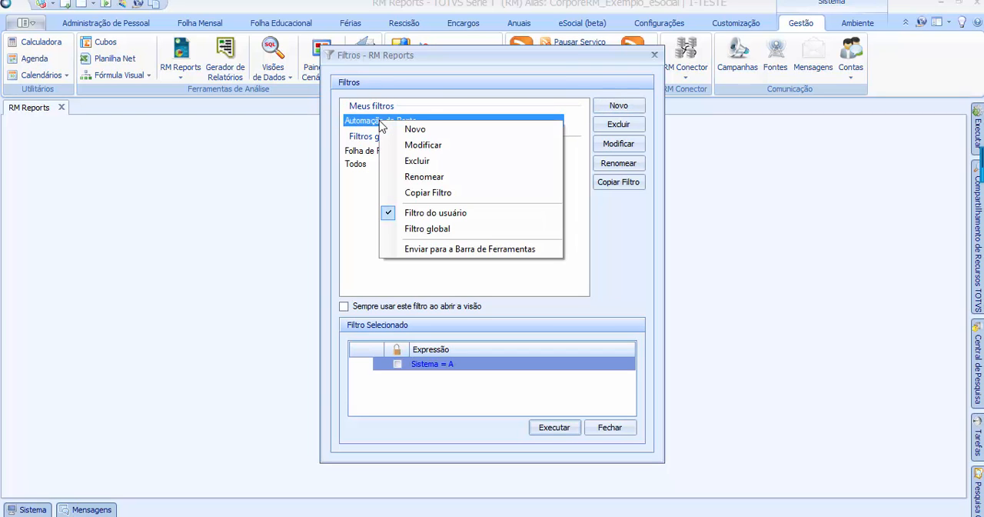
click(429, 229)
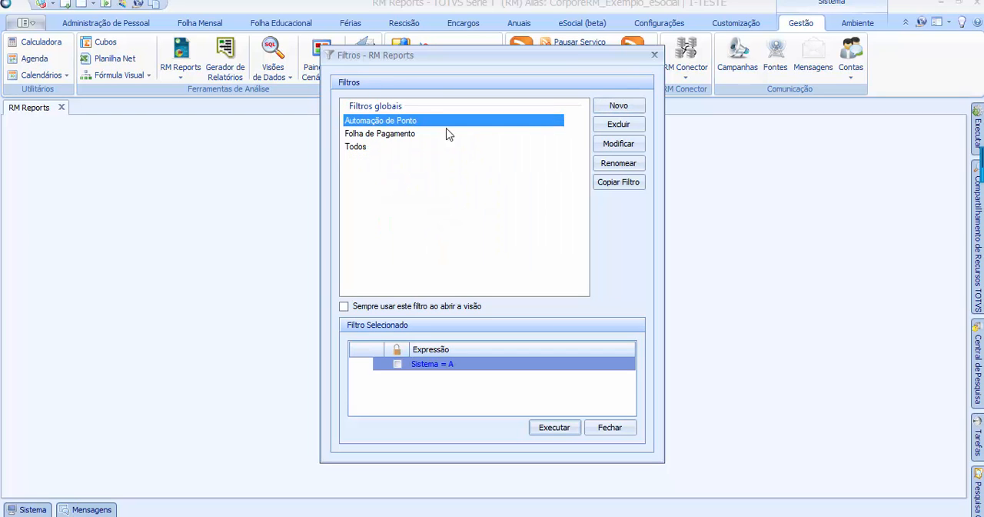
click(410, 134)
click(402, 133)
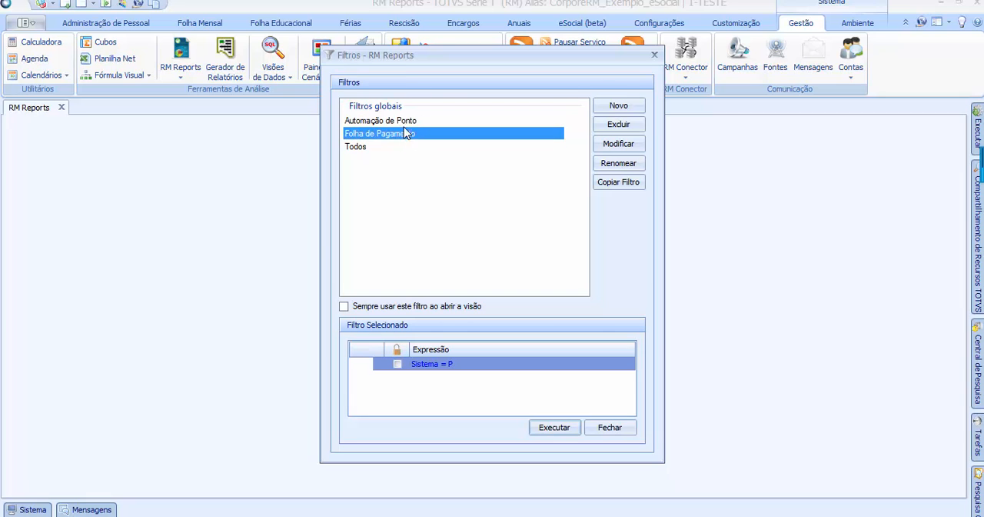
click(406, 135)
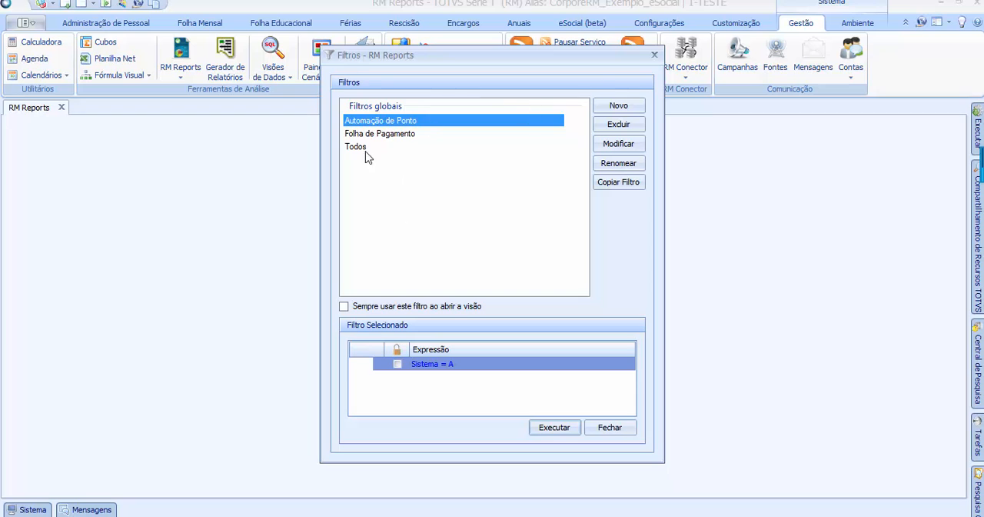
click(415, 134)
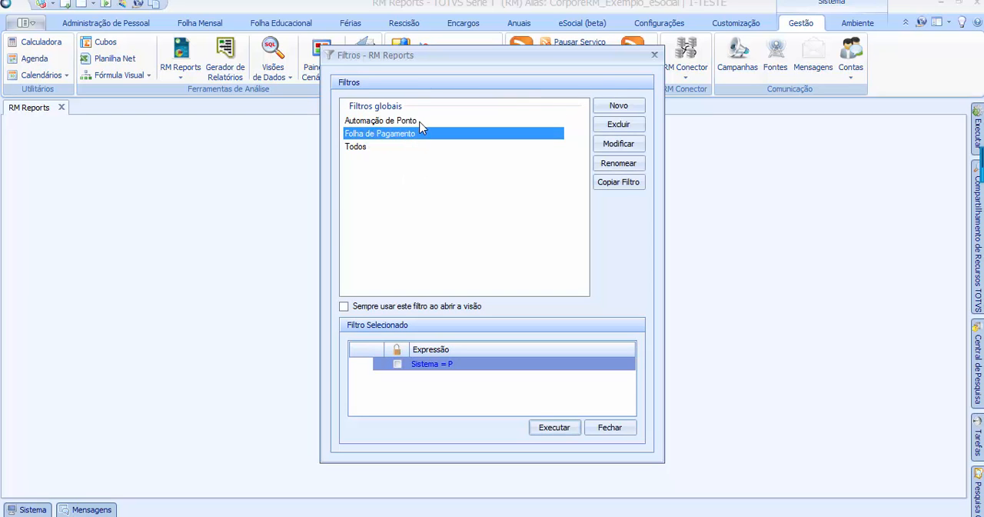
click(420, 122)
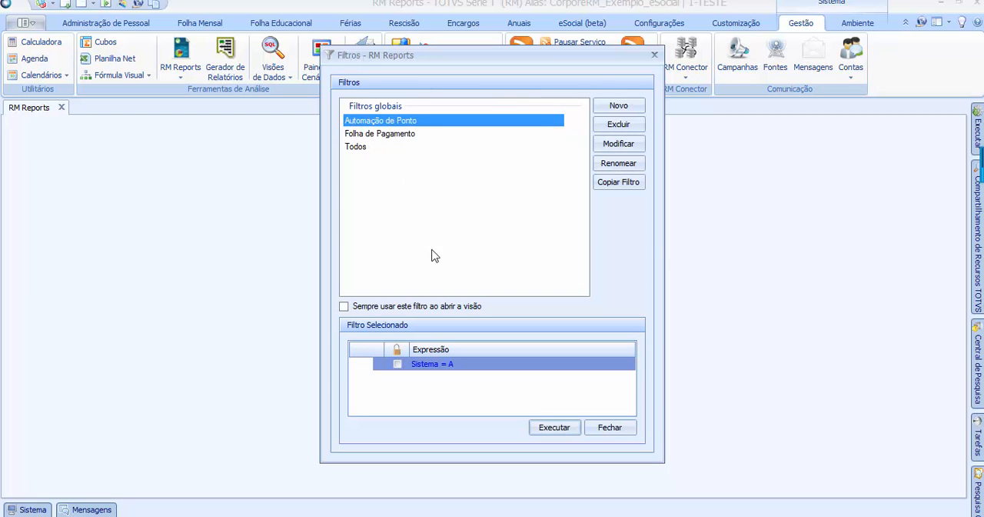
Create a further filter and add the condition Sistema = V
click(618, 105)
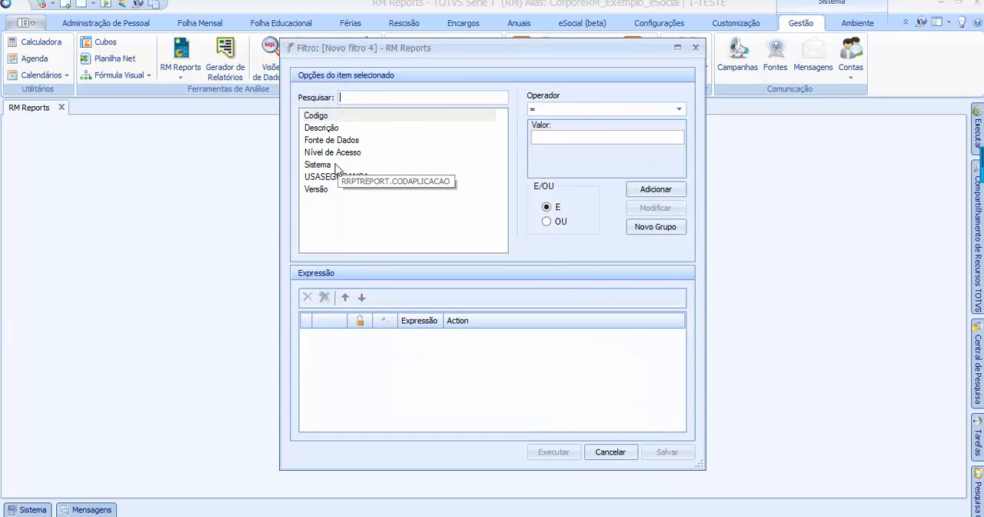
click(336, 166)
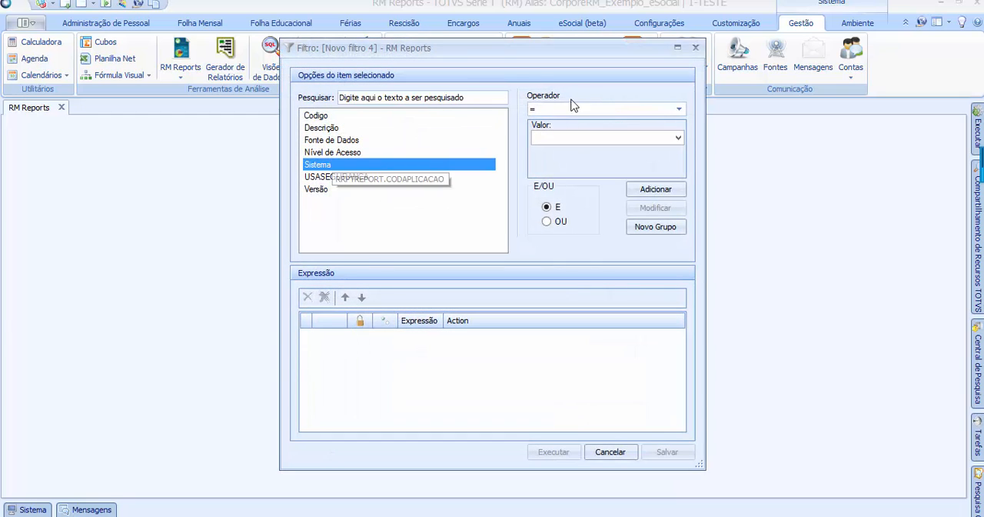
click(679, 109)
click(678, 138)
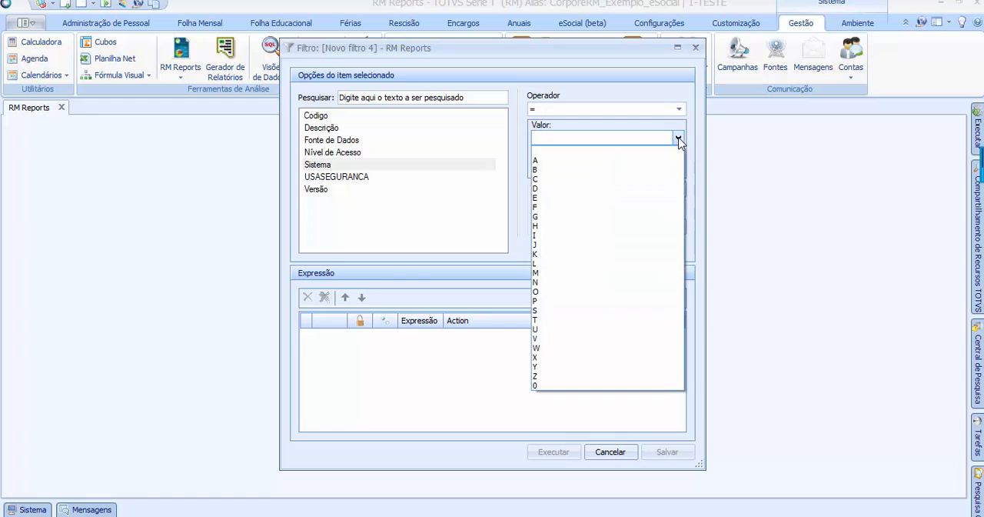
click(541, 339)
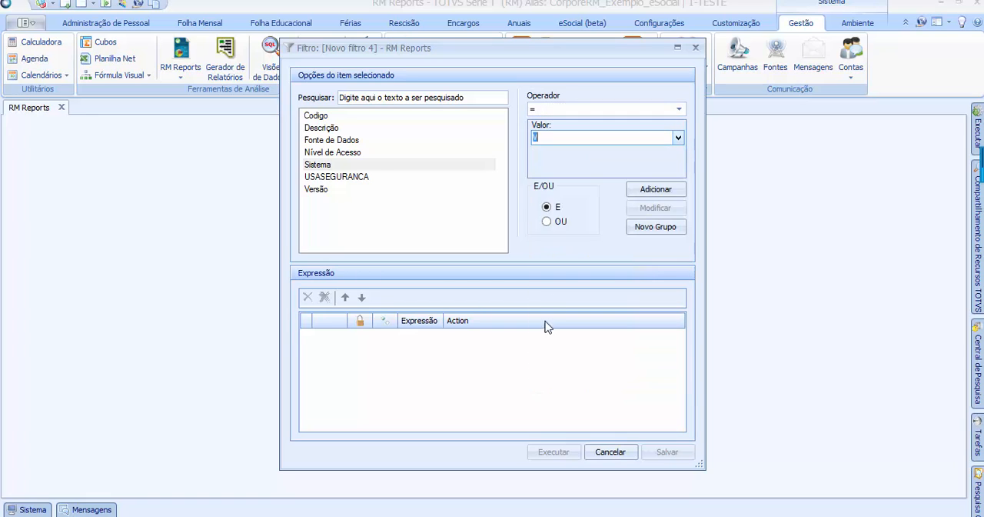
click(646, 189)
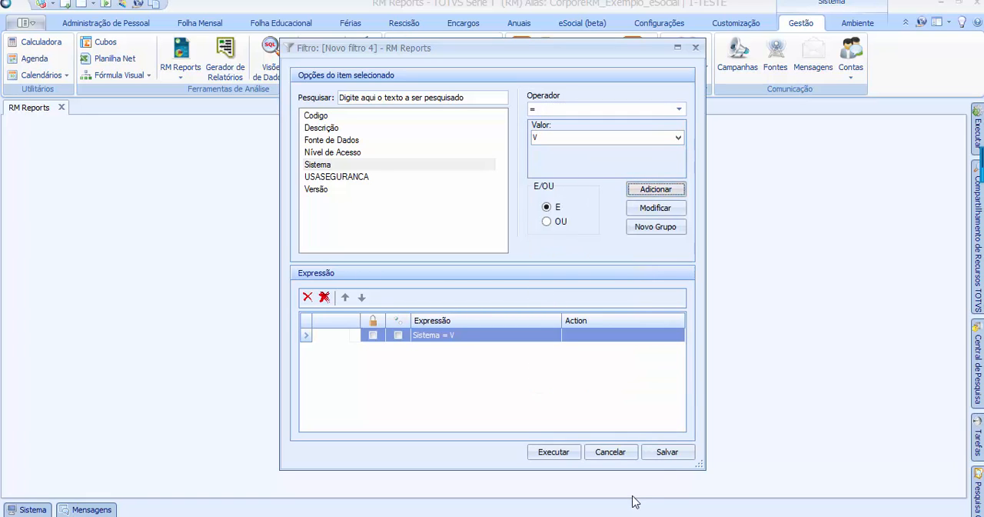
Save the Sistema = V filter under the name "Gestão de Pessoas / Seg. Med. Trabalho"
click(664, 453)
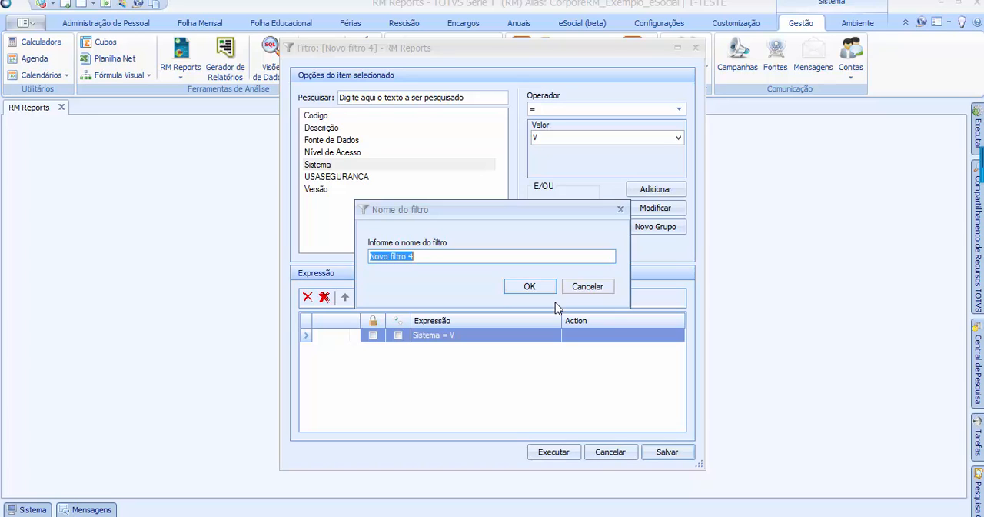
text(Gestão de Pessoas)
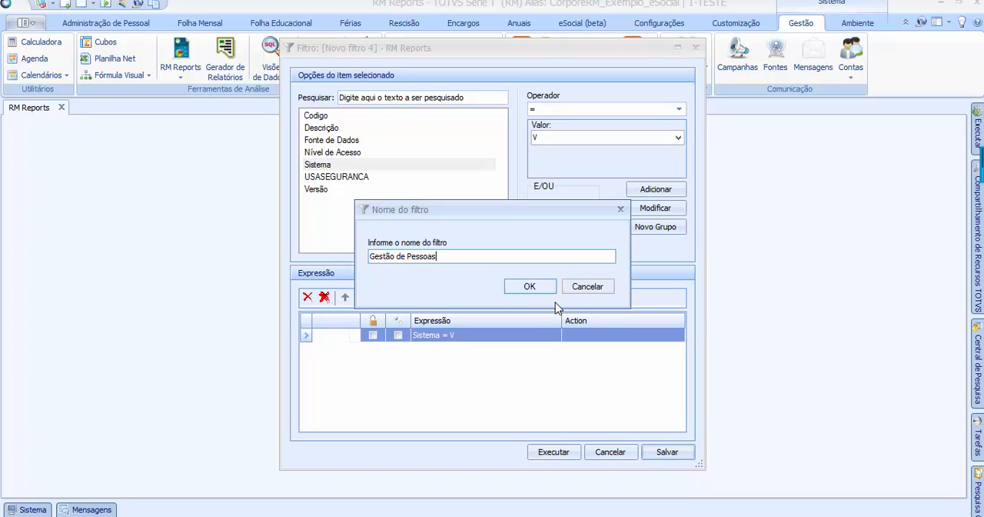
text( / Seg. Med. Trabalho)
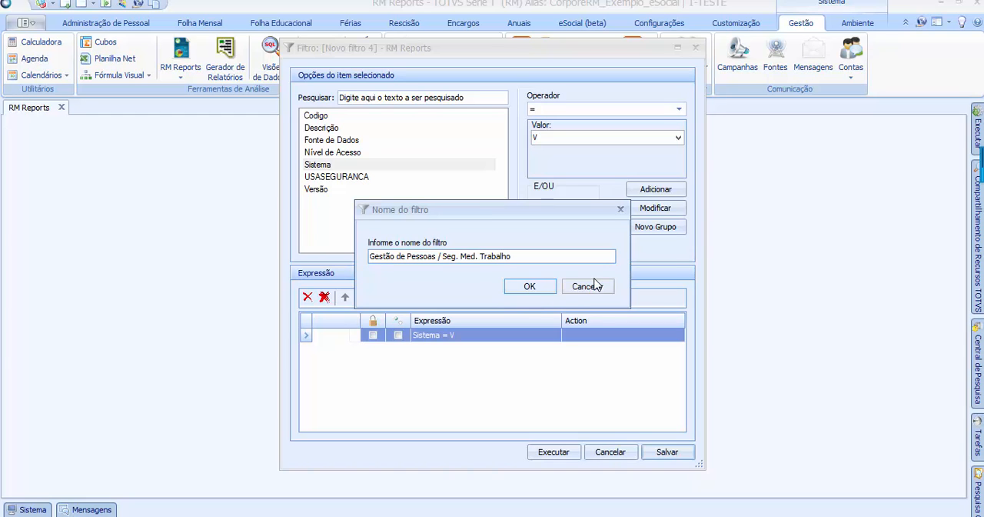
click(545, 286)
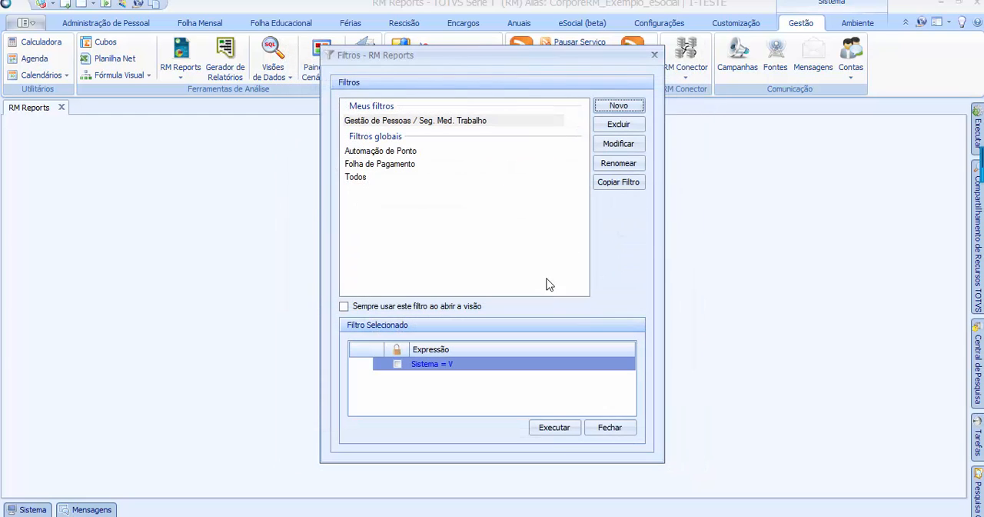
Change the Gestão de Pessoas / Seg. Med. Trabalho filter from a user filter to a global filter
click(377, 121)
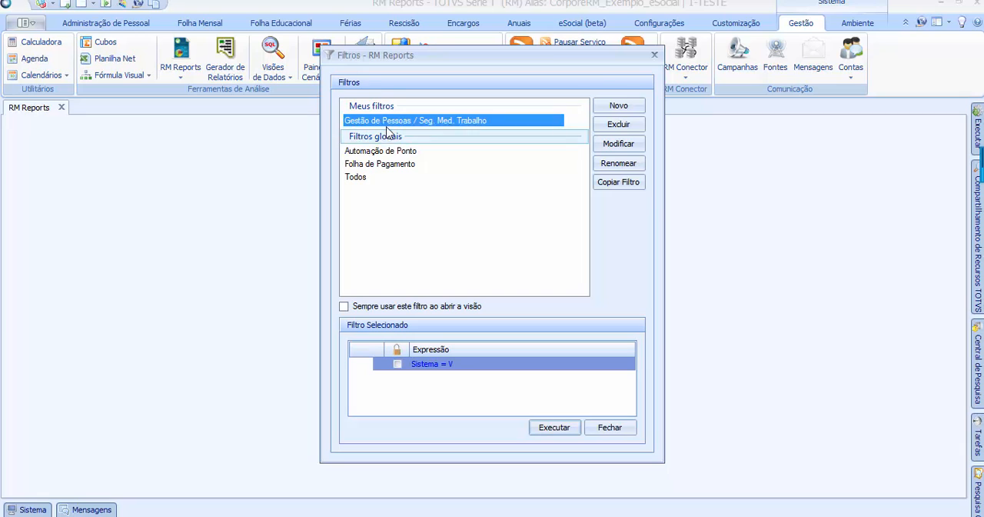
right_click(388, 125)
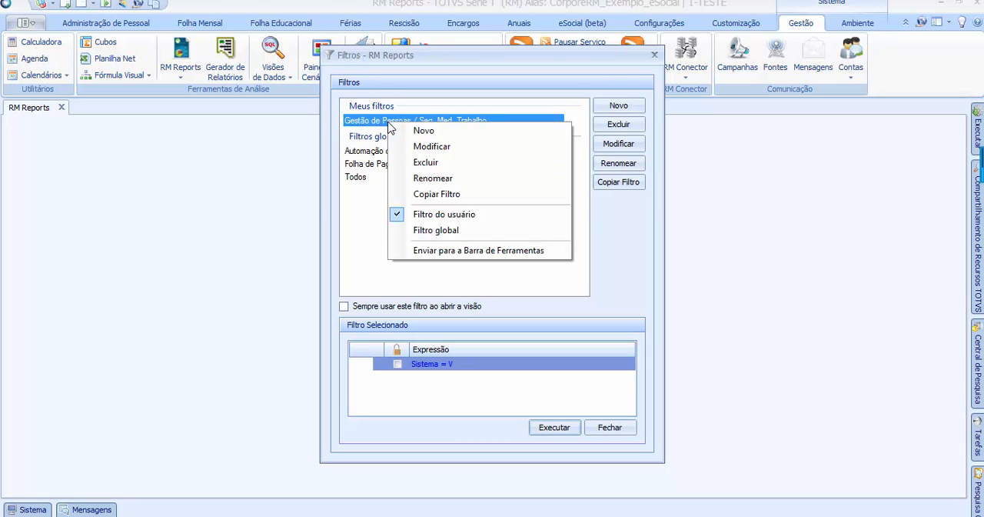
click(432, 231)
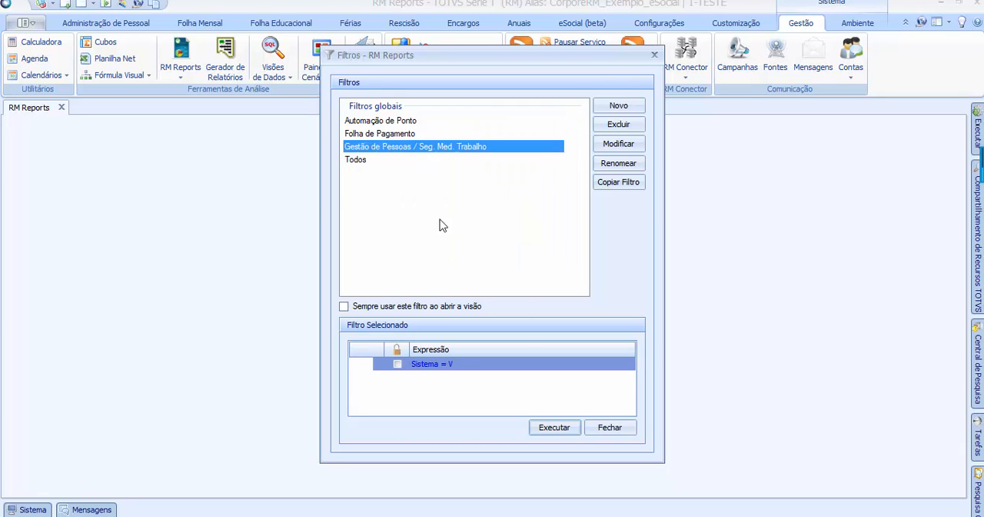
Compare the expressions of the Automação de Ponto, Folha de Pagamento and Gestão de Pessoas / Seg. Med. Trabalho global filters
click(374, 122)
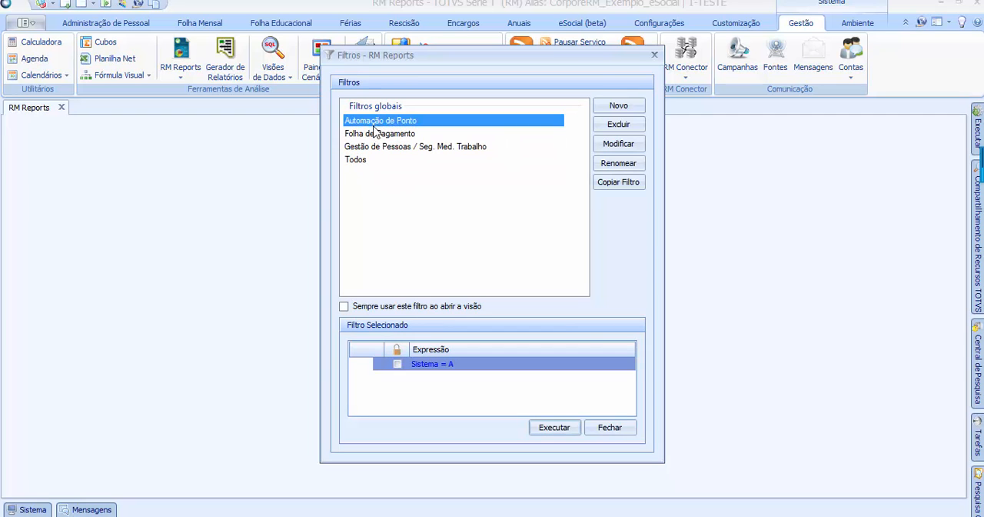
click(376, 134)
click(378, 146)
click(377, 122)
click(379, 134)
click(383, 147)
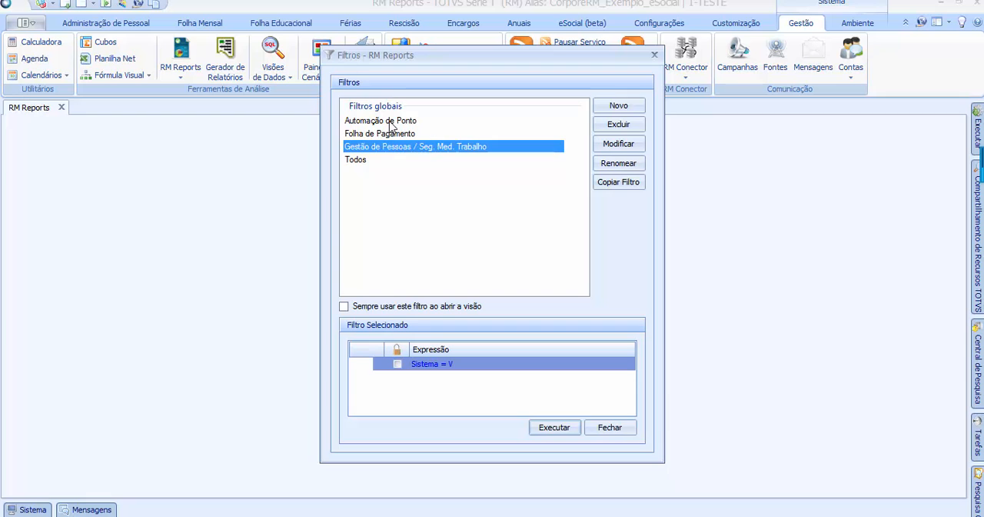
click(389, 121)
click(386, 145)
click(389, 134)
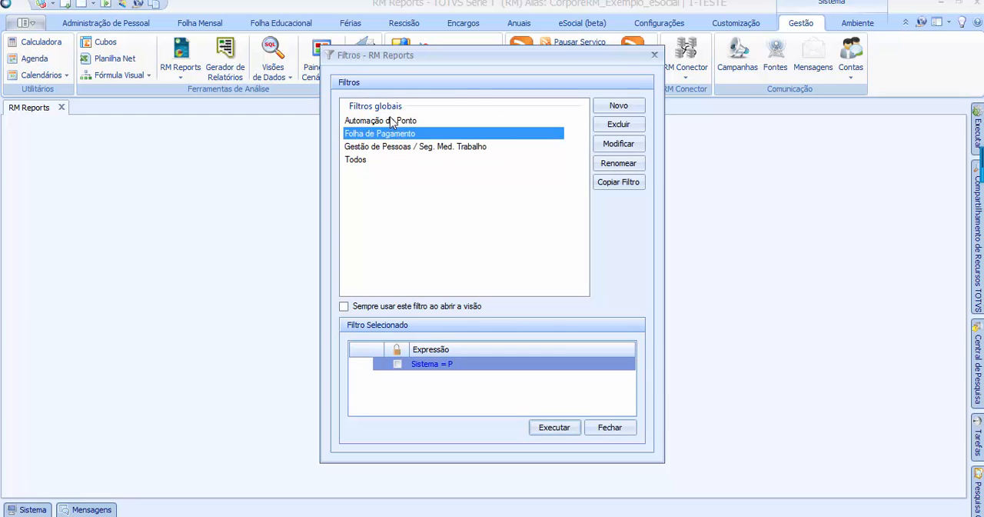
click(389, 121)
click(384, 135)
click(398, 122)
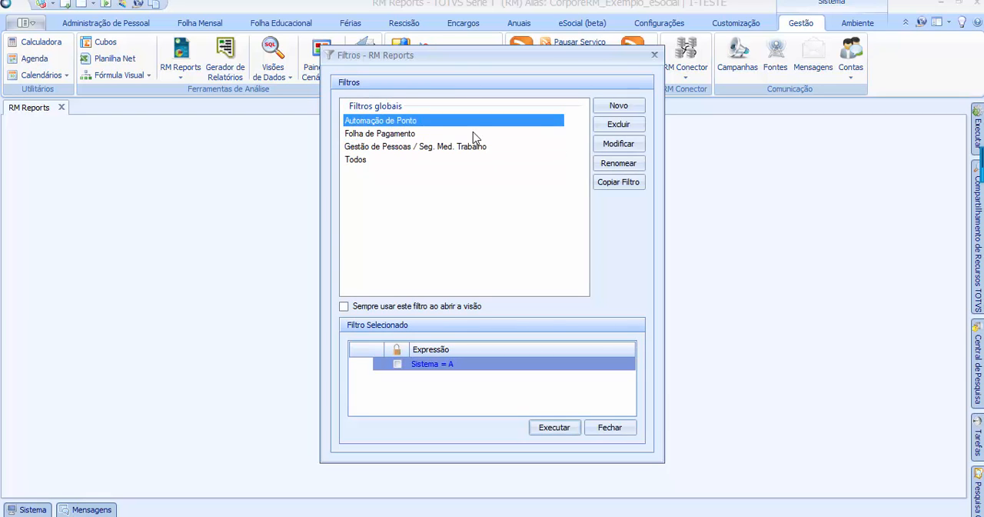
click(409, 136)
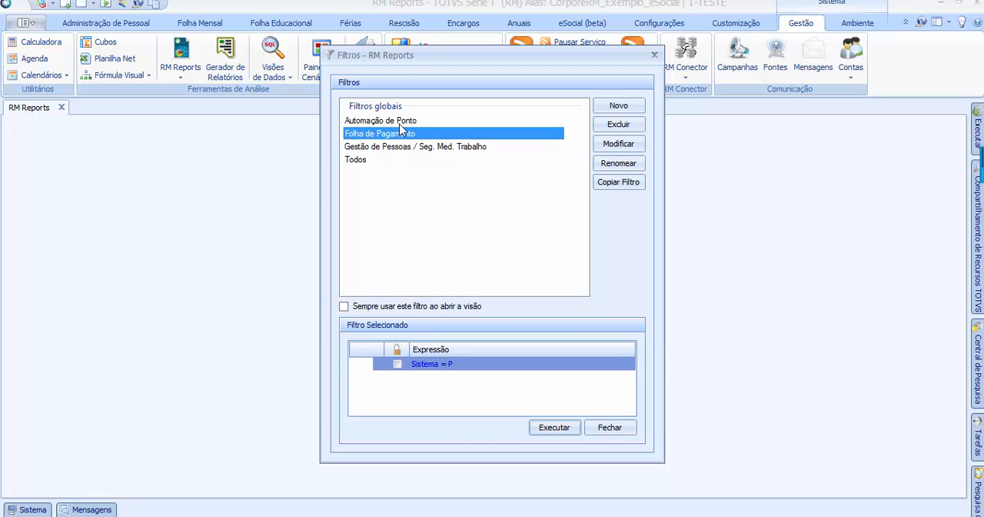
click(402, 122)
click(394, 134)
click(398, 121)
click(431, 134)
click(399, 126)
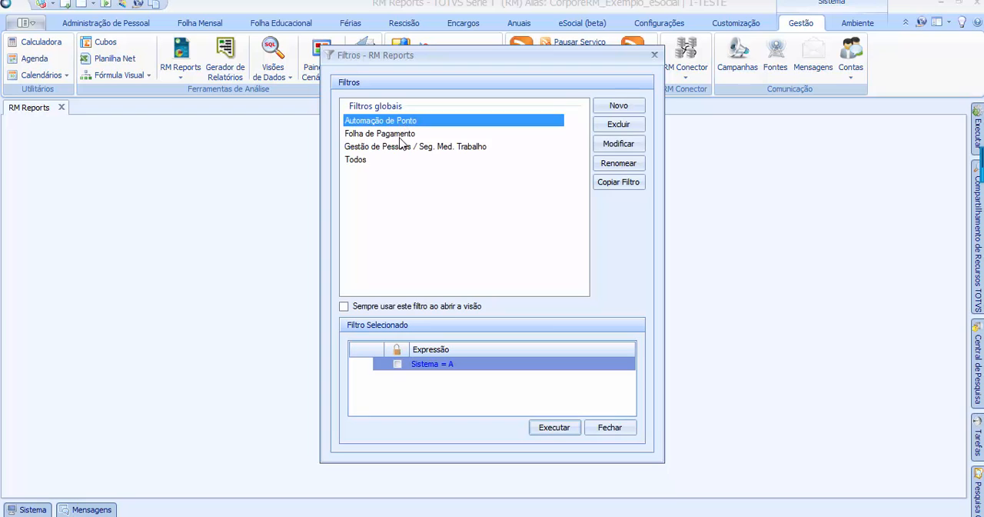
click(399, 136)
click(401, 123)
click(395, 134)
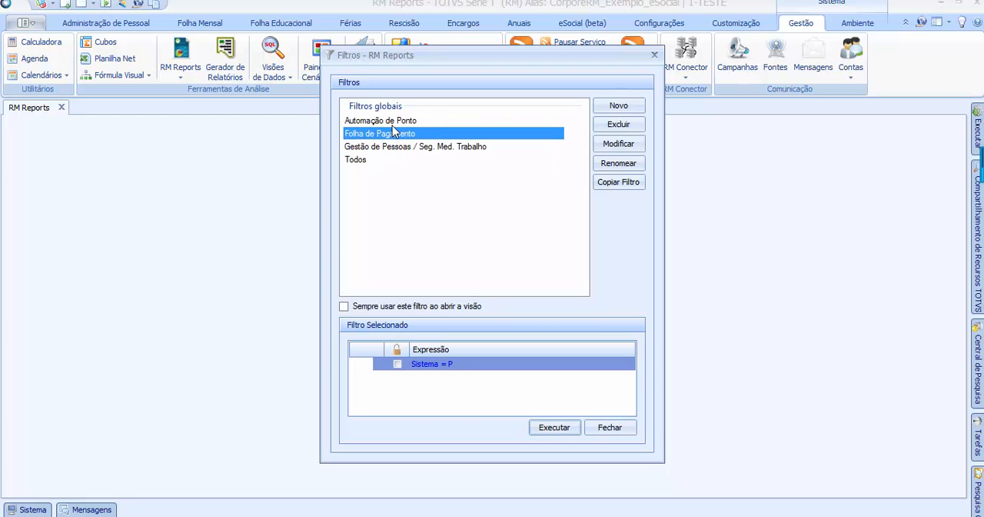
click(392, 126)
Run the Folha de Pagamento filter to open its list of reports
click(392, 135)
click(557, 432)
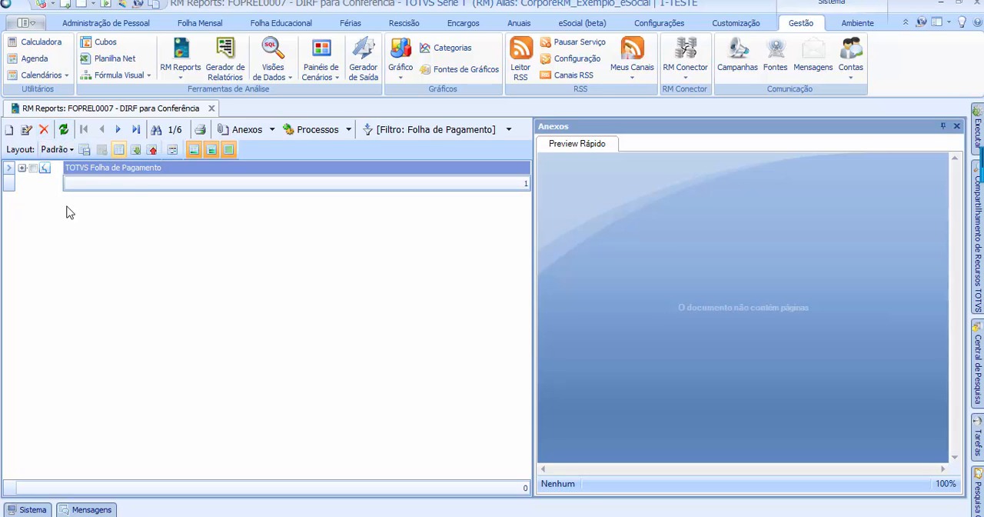
Step forward and back through the report records of the TOTVS Folha de Pagamento group
click(118, 131)
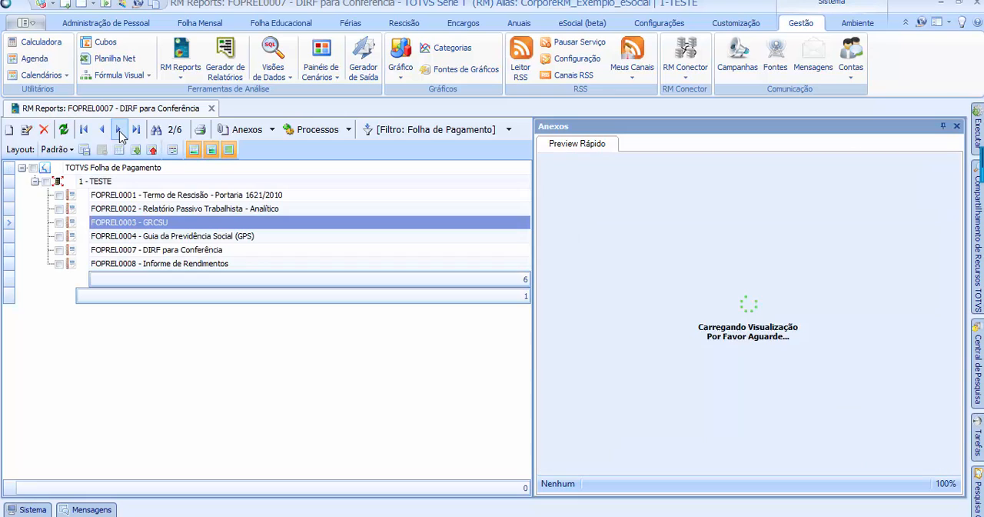
click(103, 131)
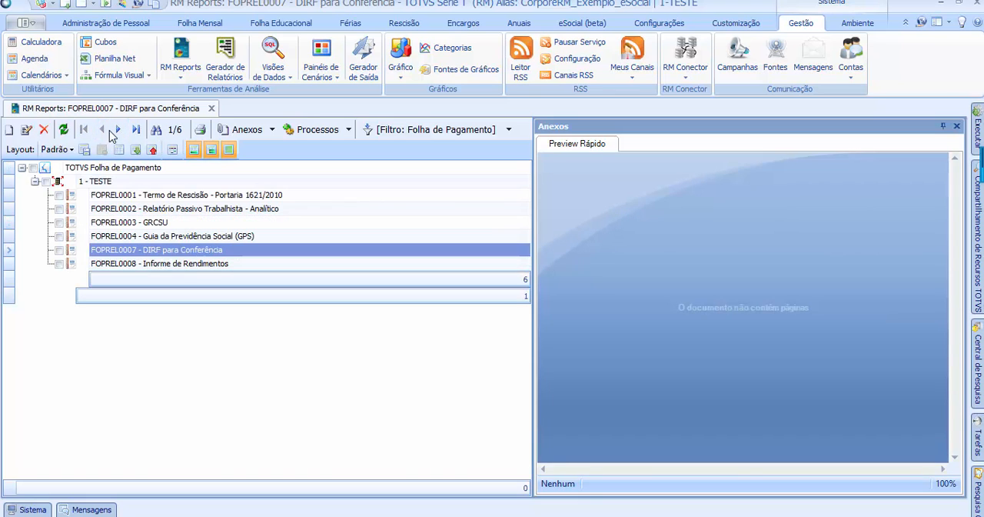
click(118, 129)
click(102, 129)
click(117, 129)
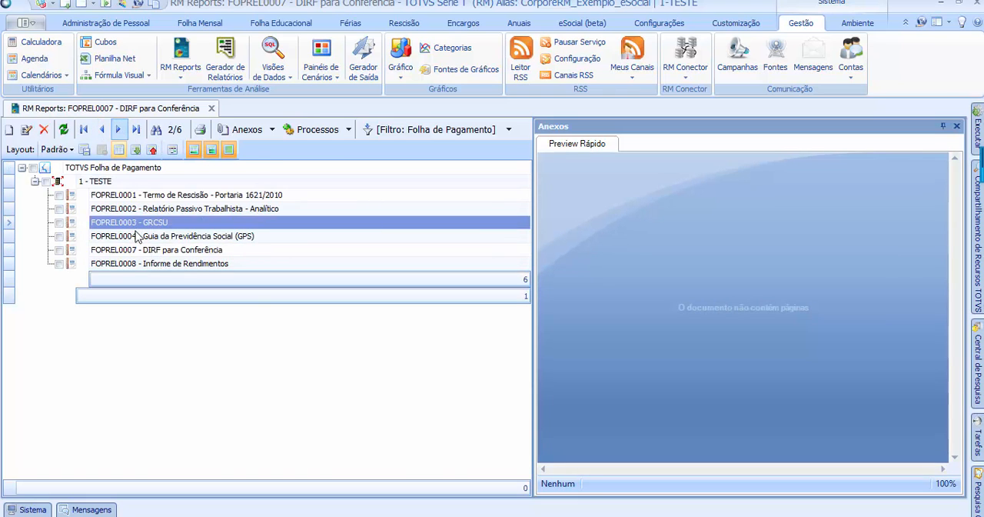
click(119, 129)
click(121, 128)
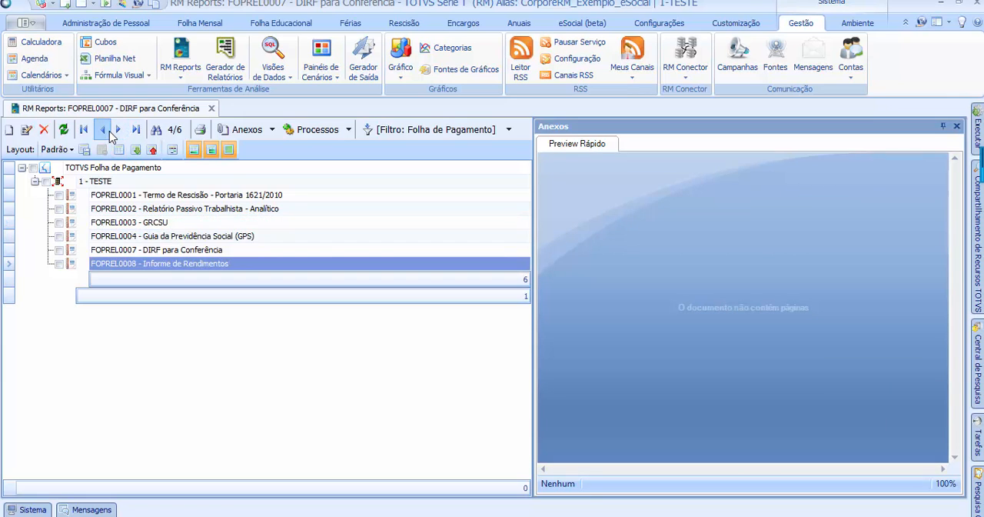
click(109, 131)
click(109, 131)
Show the record search for the report list, check which fields it can search by, and hide it again
click(174, 130)
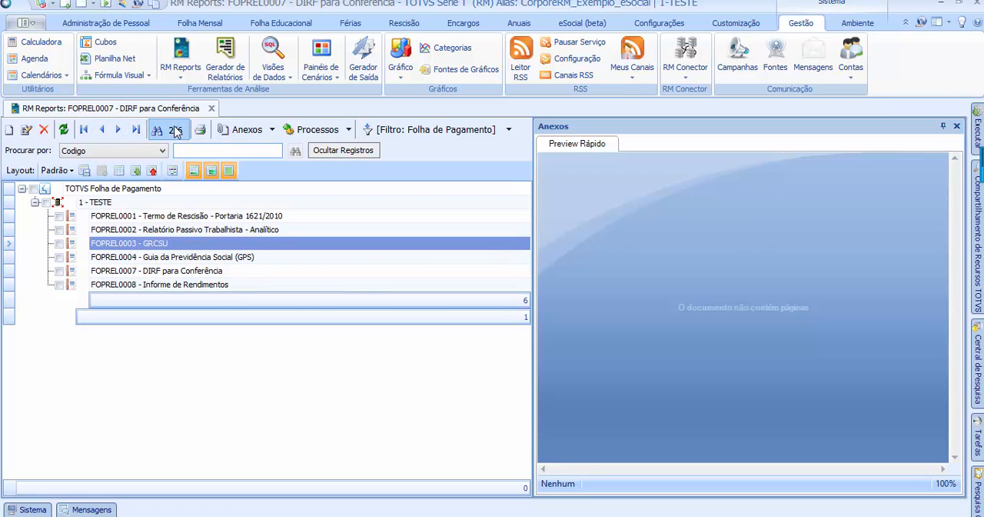
click(174, 130)
click(167, 132)
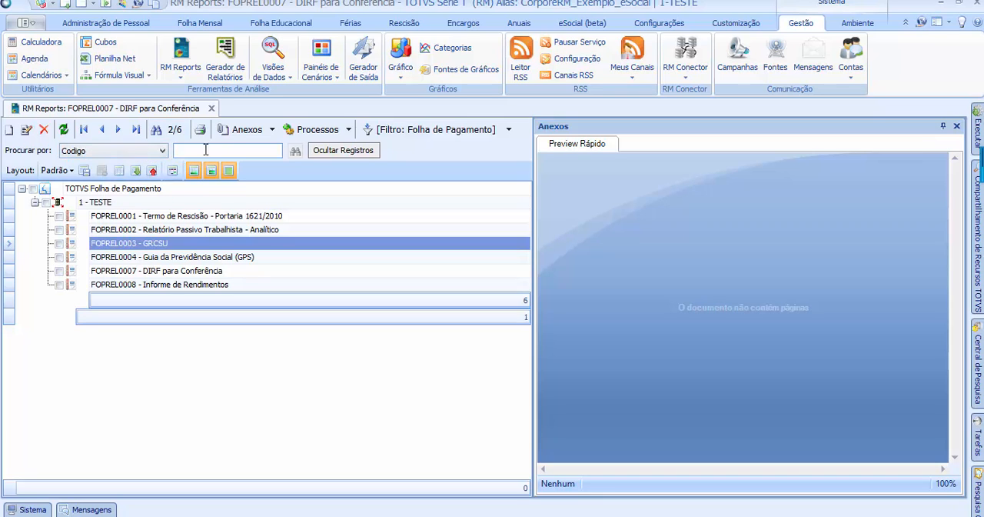
click(163, 151)
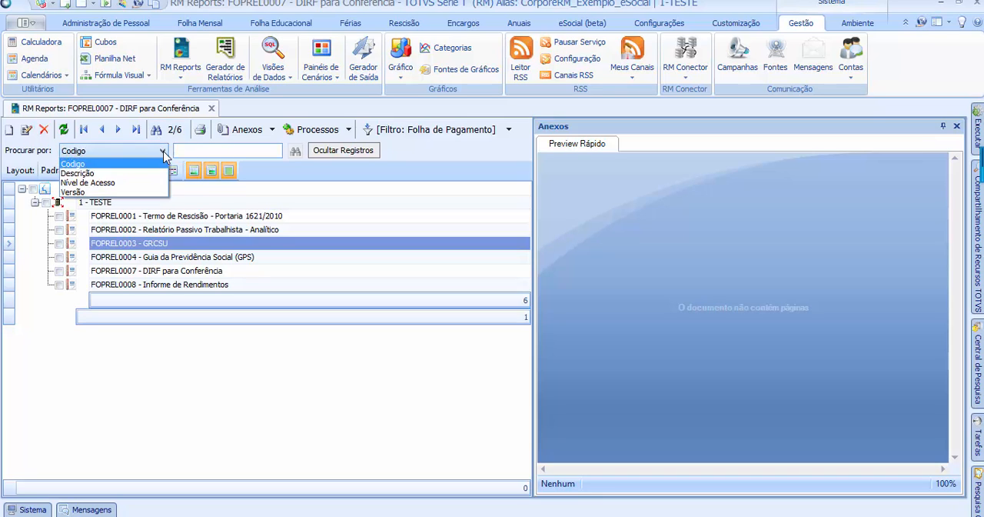
click(162, 150)
click(160, 131)
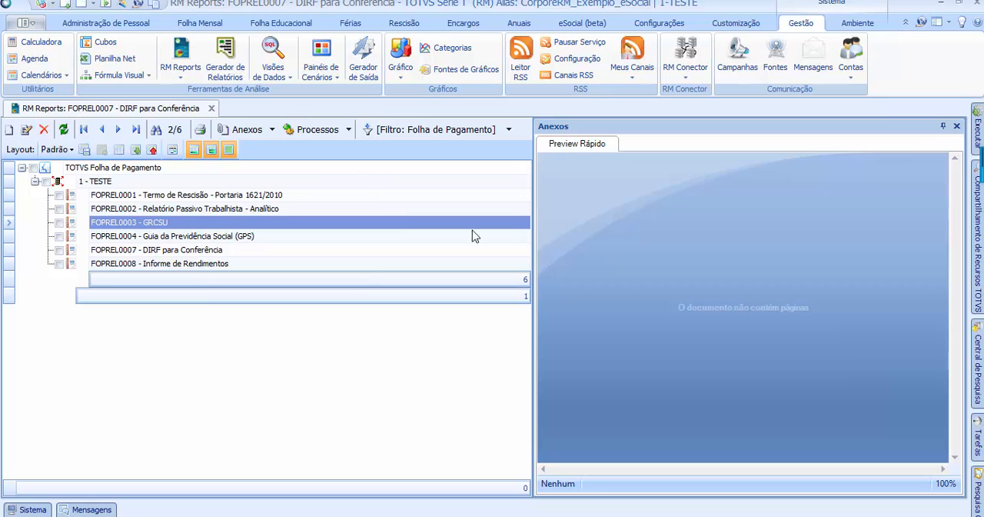
Open the print preview of the report list and close it again
click(203, 133)
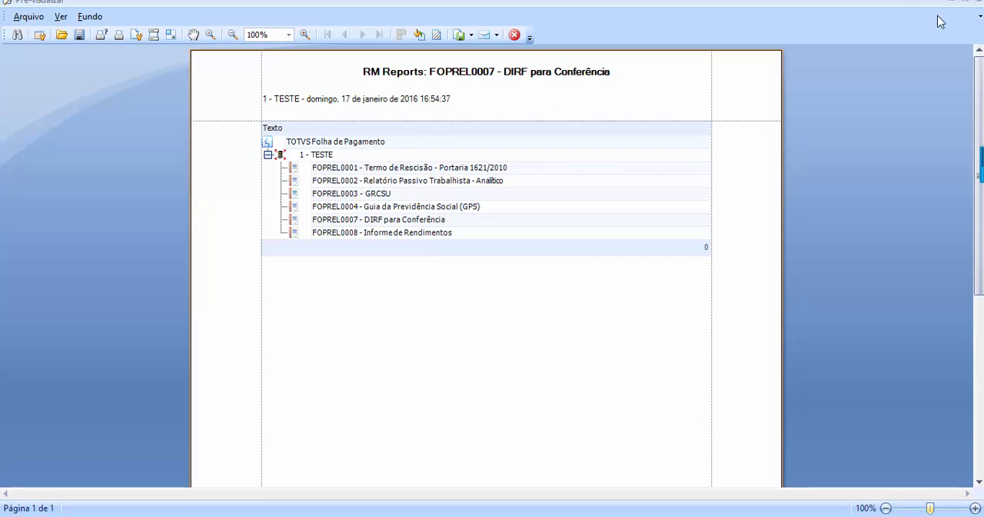
click(979, 2)
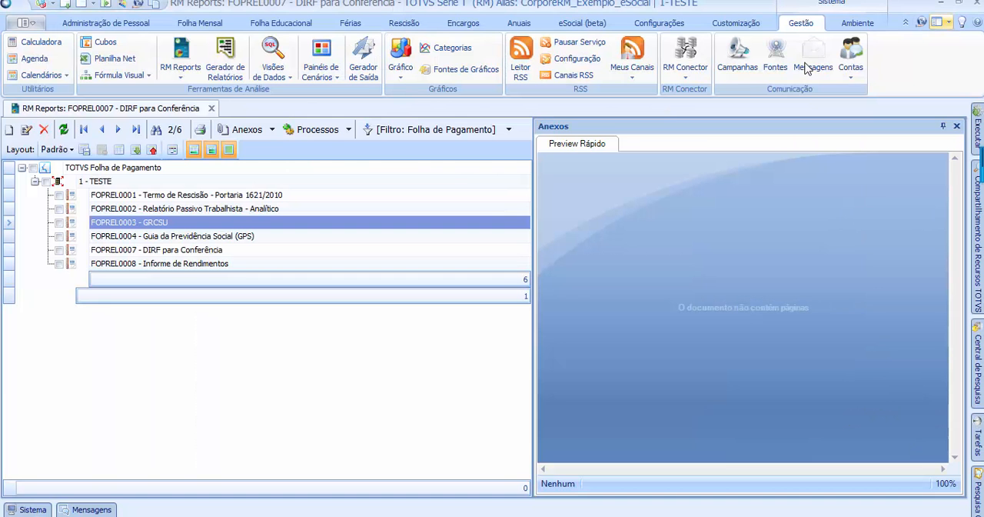
Review the attachment options available for the reports, from Fluxo de atendimentos to Fechar Todos os Anexos
click(271, 130)
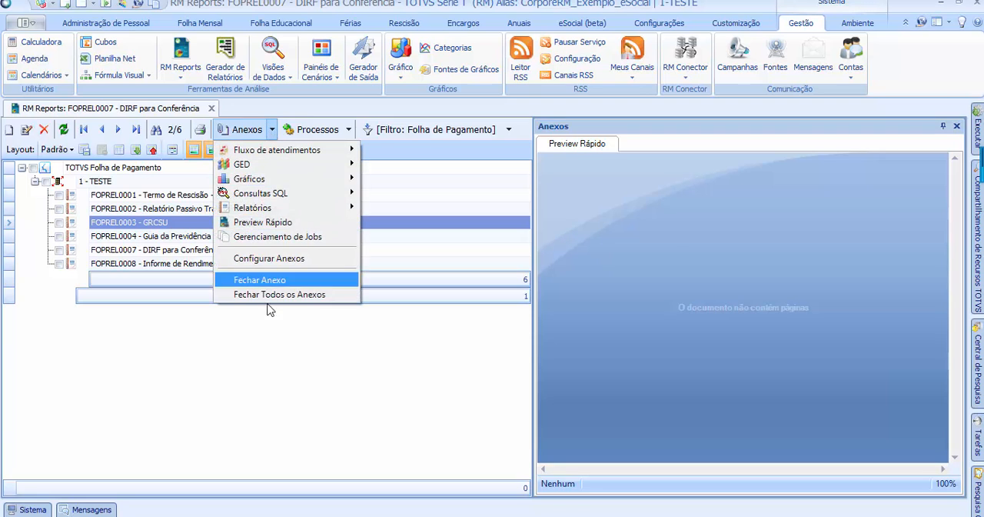
click(272, 129)
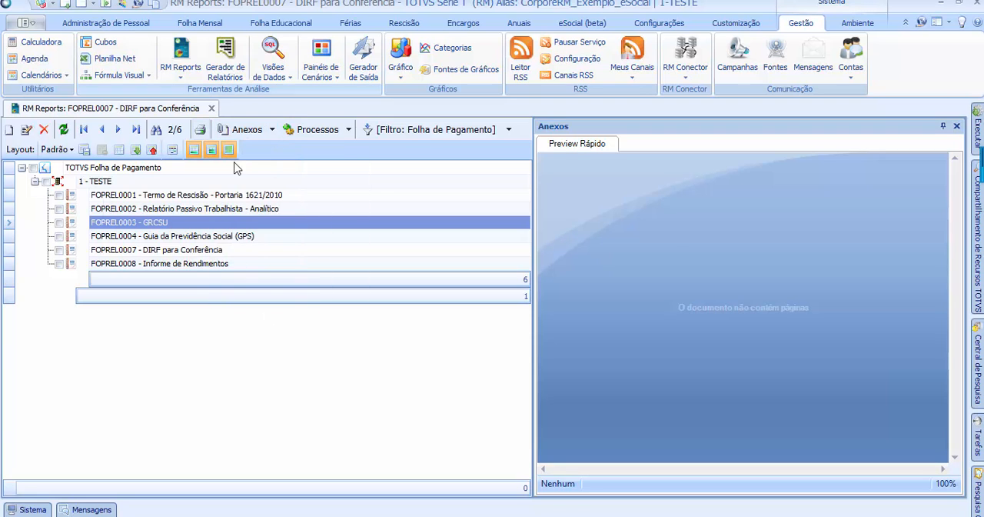
click(272, 129)
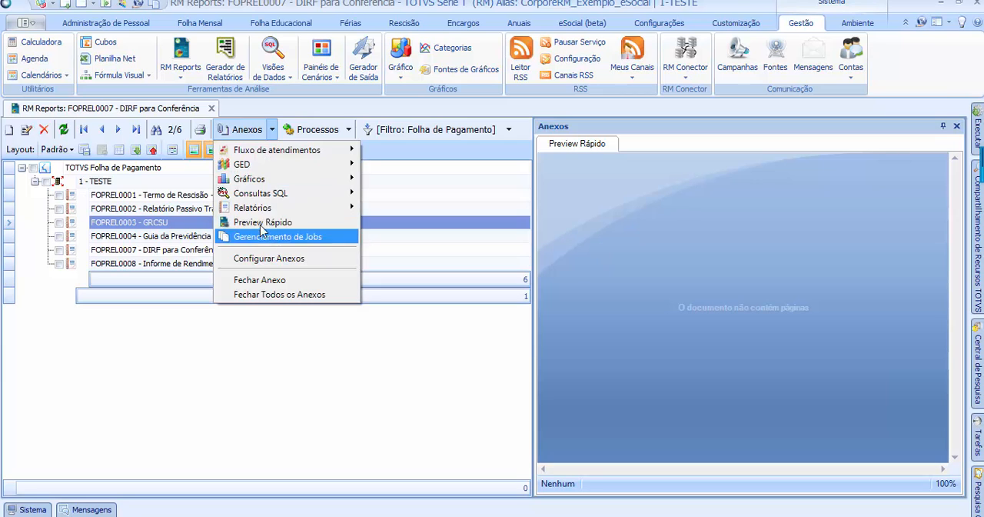
click(263, 133)
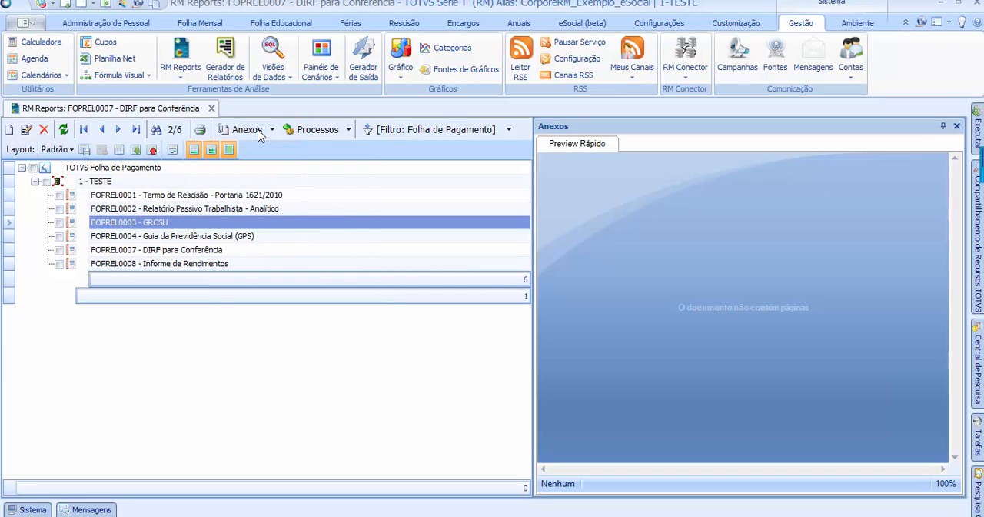
click(273, 131)
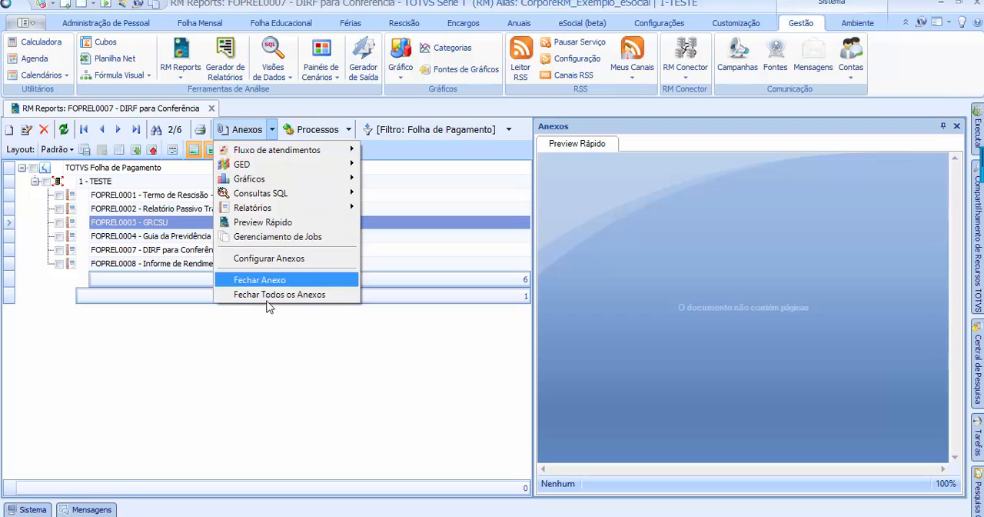
click(272, 132)
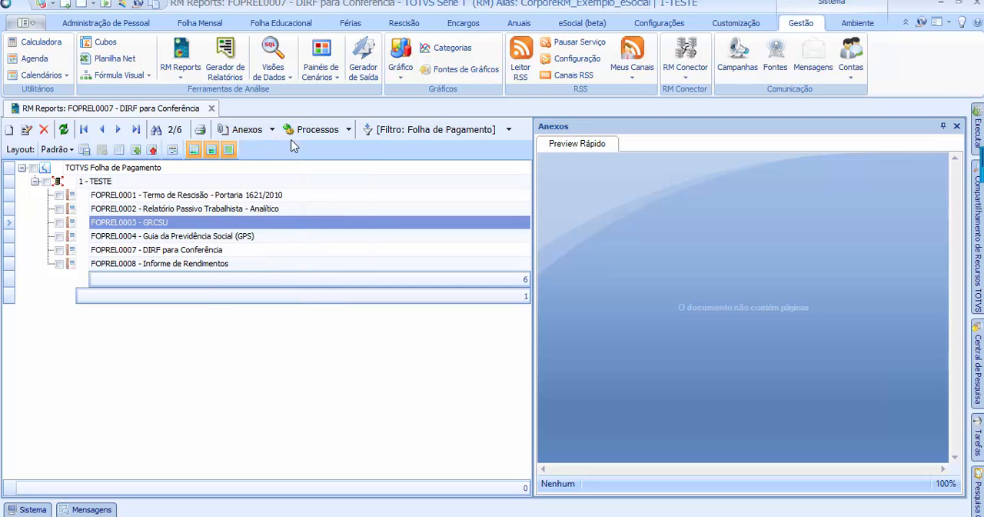
Mark the report FOPREL0001 - Termo de Rescisão - Portaria 1621/2010 in the list
click(349, 130)
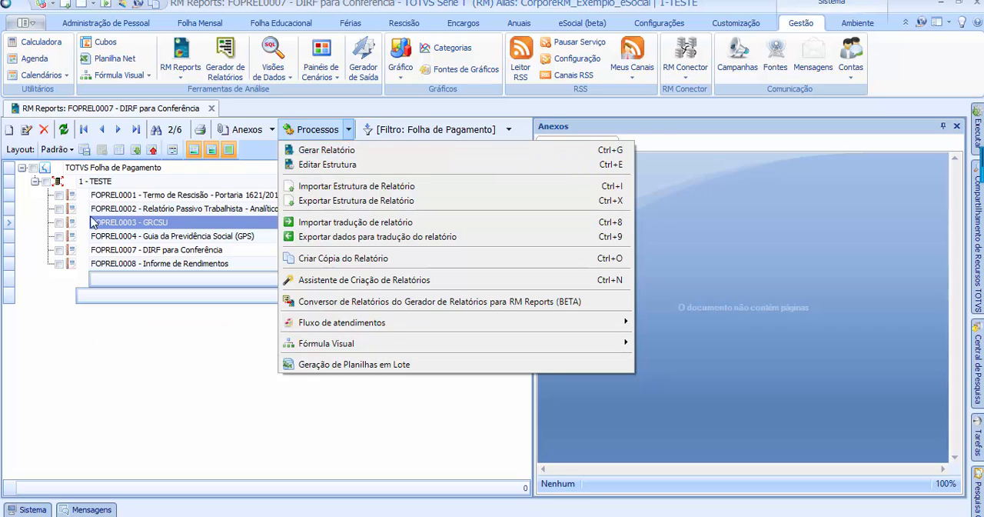
click(56, 195)
click(60, 195)
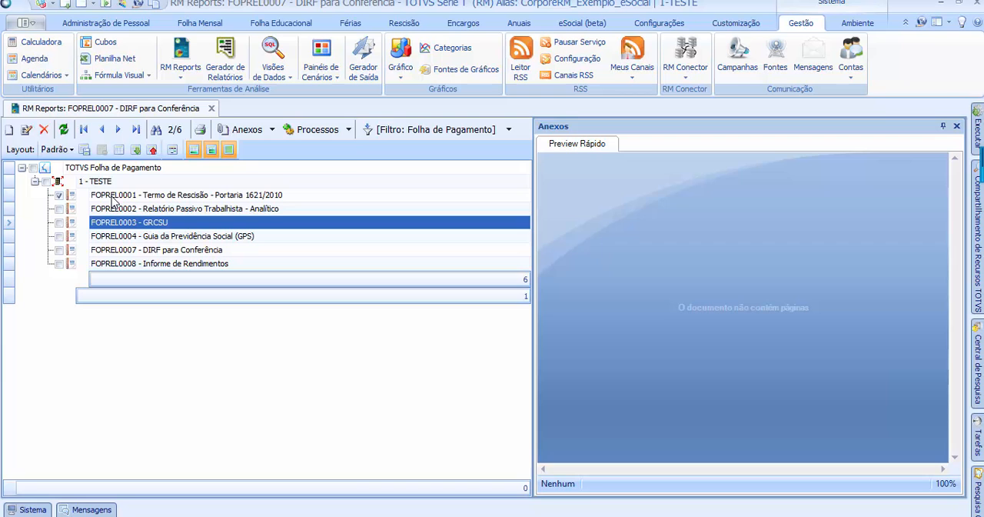
Examine the processes available for the marked report, from Gerar Relatório to Geração de Planilhas em Lote
click(349, 132)
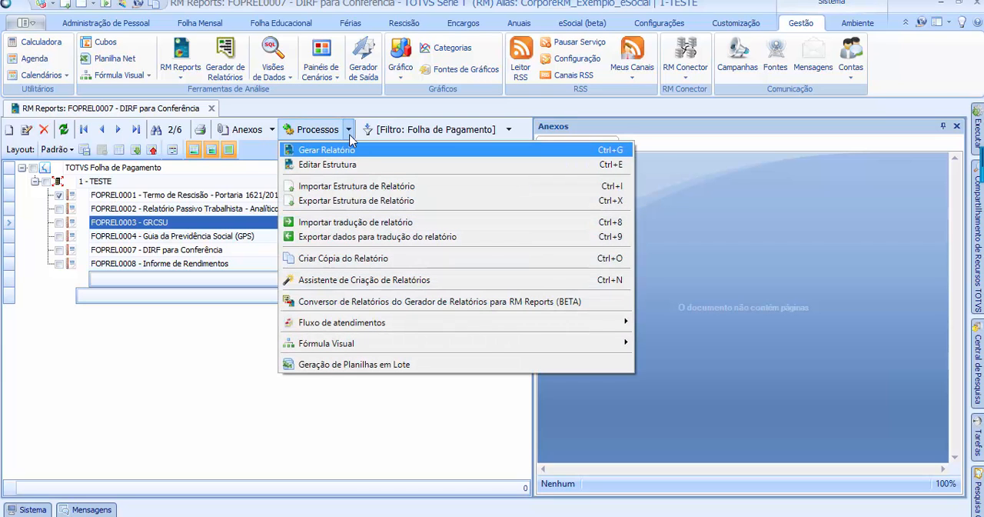
click(350, 137)
click(347, 131)
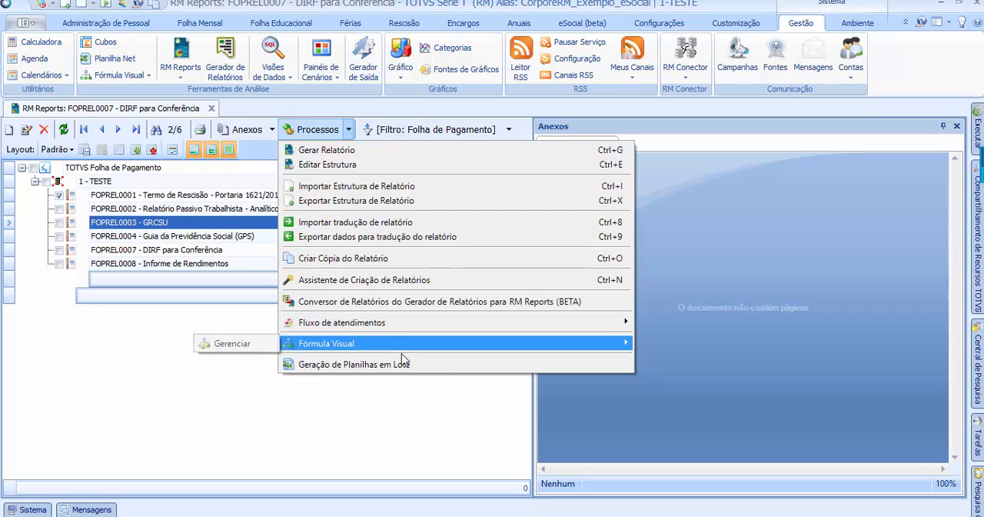
Review the filter options available for the report list, from Gerenciar filtros to Todos
click(211, 229)
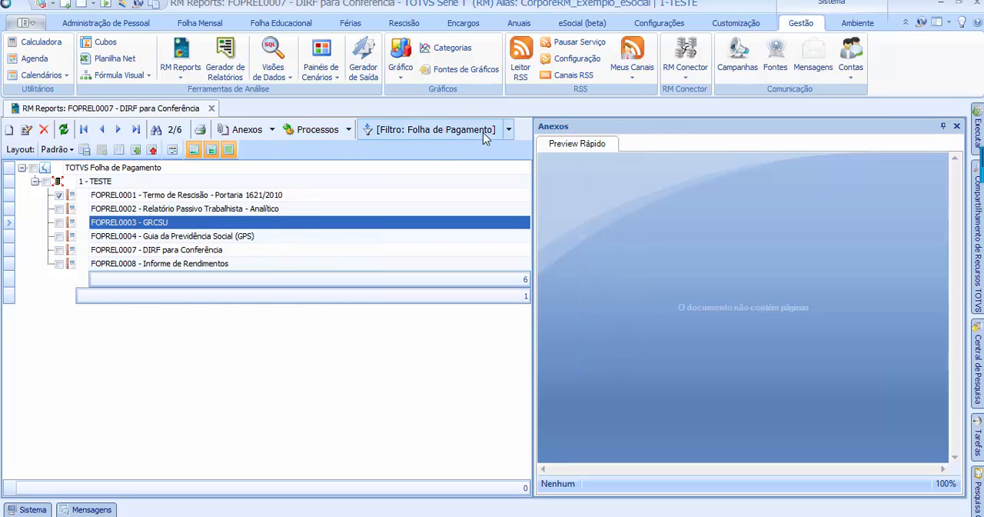
click(509, 129)
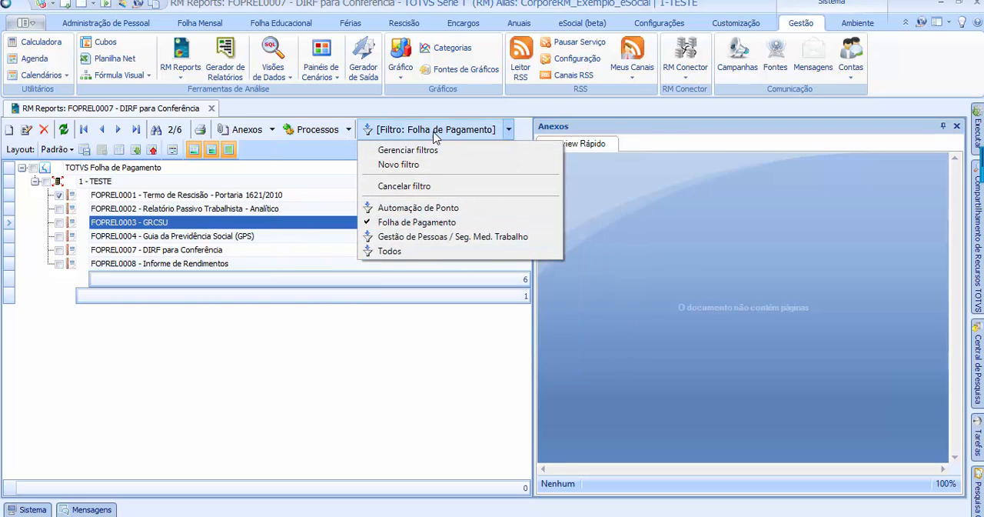
click(508, 130)
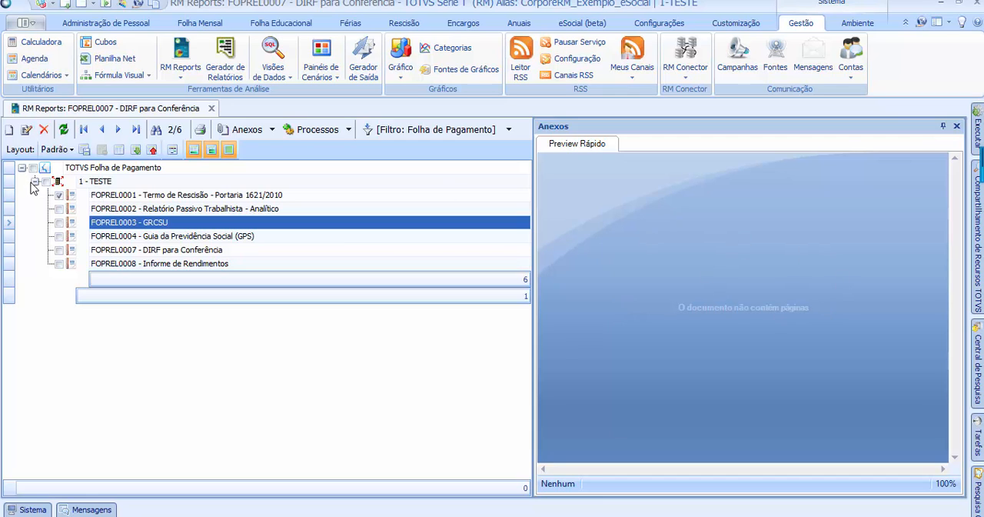
Unmark the report FOPREL0001 - Termo de Rescisão - Portaria 1621/2010 and browse through the reports under 1 - TESTE
click(98, 197)
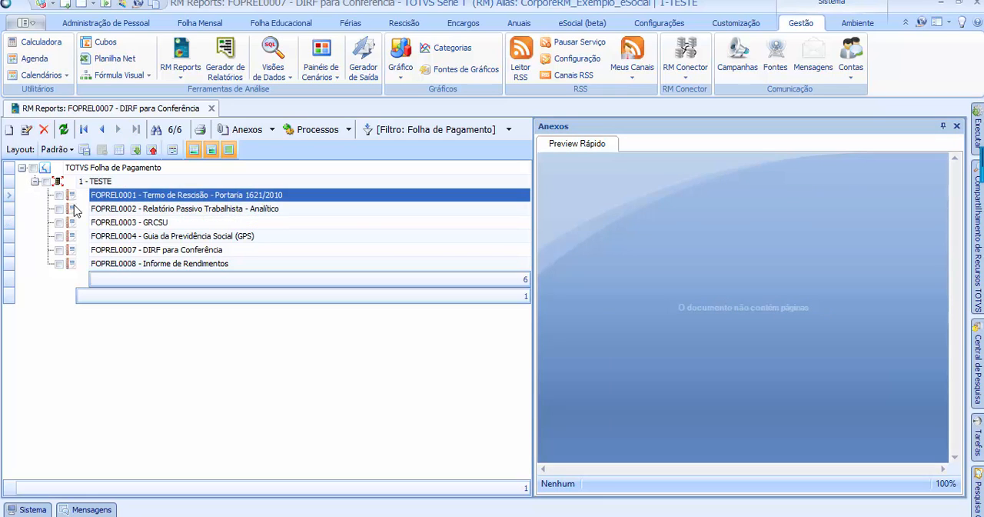
click(169, 223)
click(170, 212)
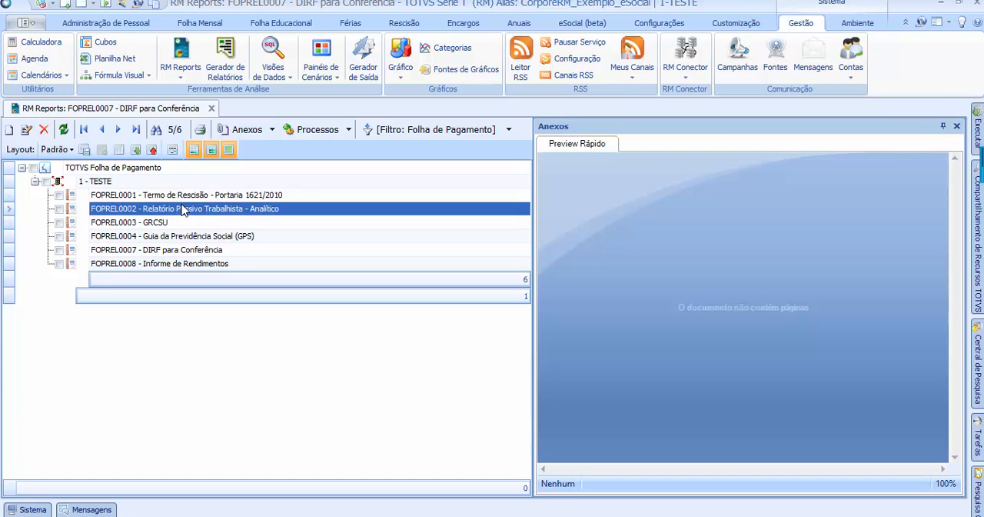
click(182, 198)
key(Down)
key(Down)
key(Down)
key(Down)
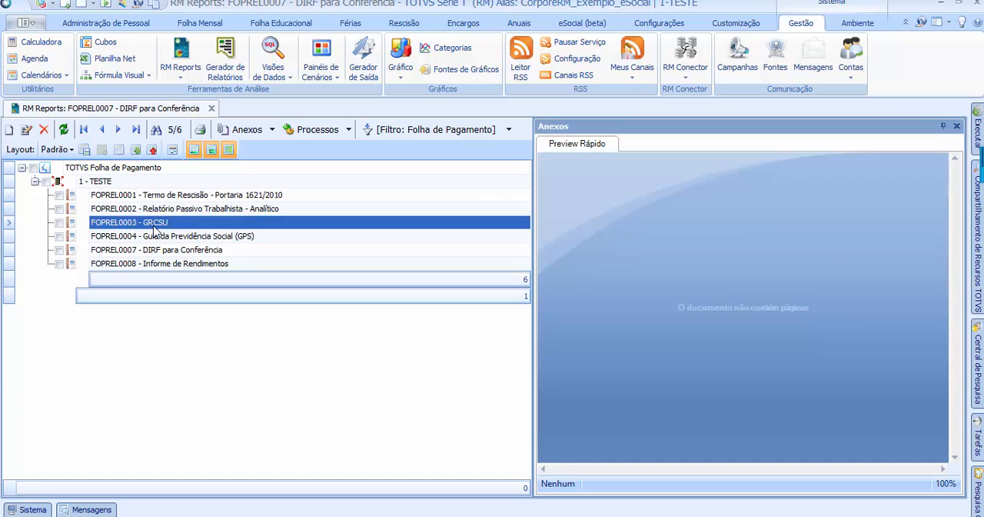
key(Down)
click(164, 211)
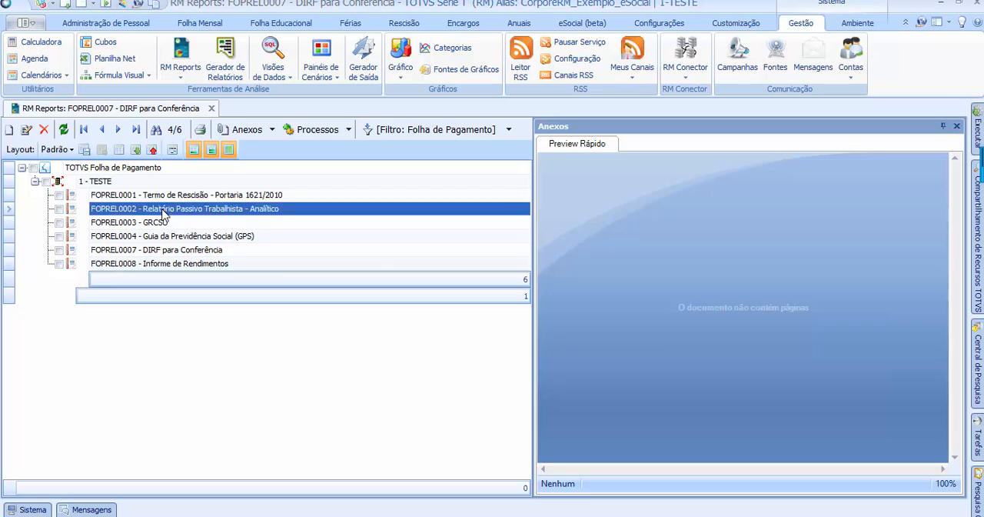
Collapse the 1 - TESTE group and select the TOTVS Folha de Pagamento node
click(165, 198)
click(34, 181)
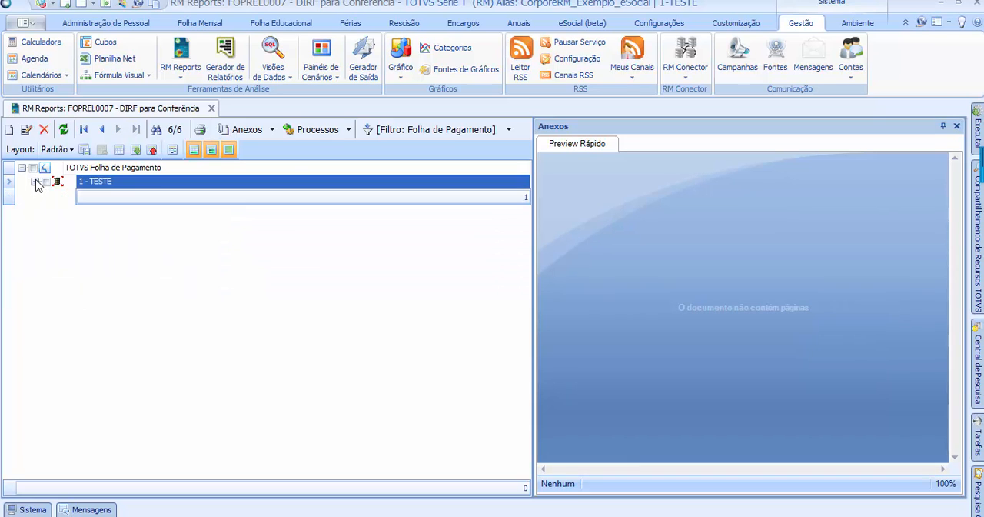
key(Up)
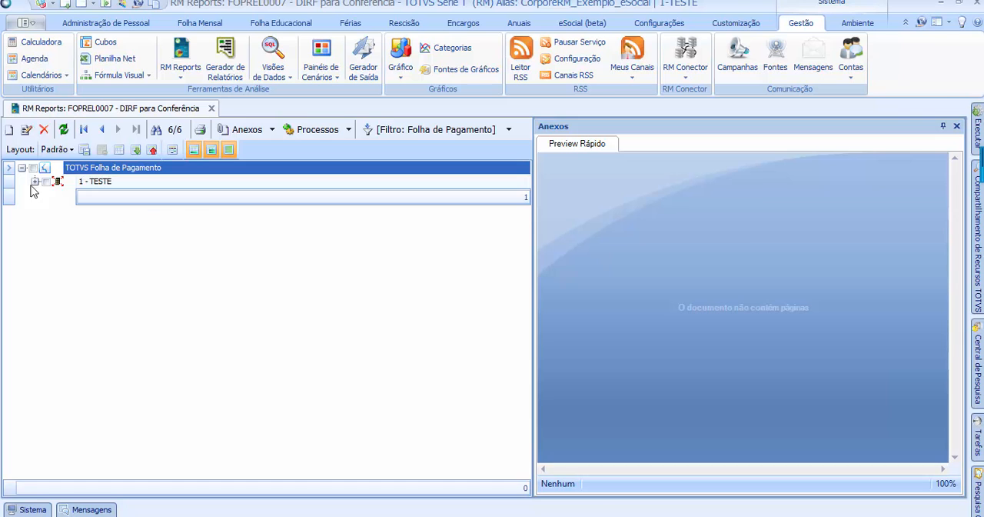
Create a new report with code 01 and description Relatórios Admissionais, visible to all coligadas
click(9, 132)
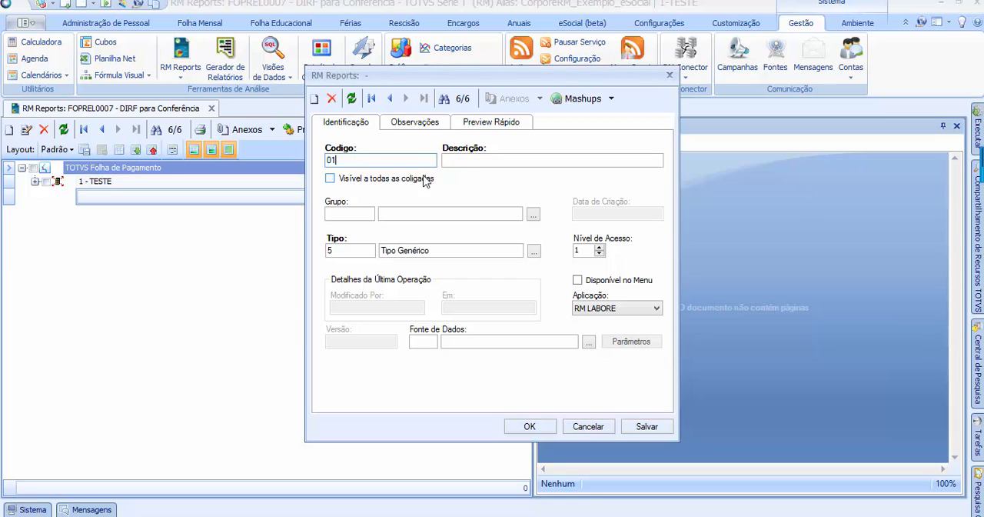
click(455, 160)
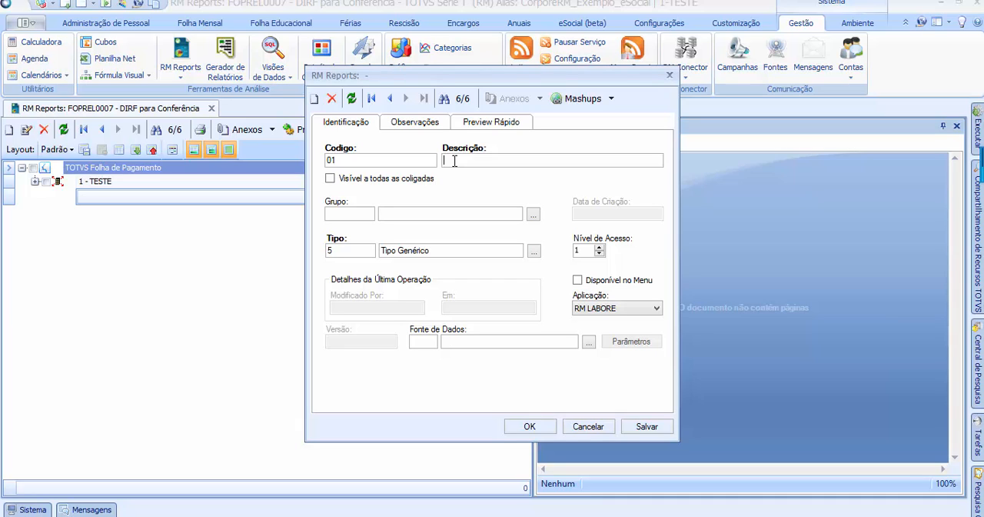
text(latórios Admissionais)
click(407, 181)
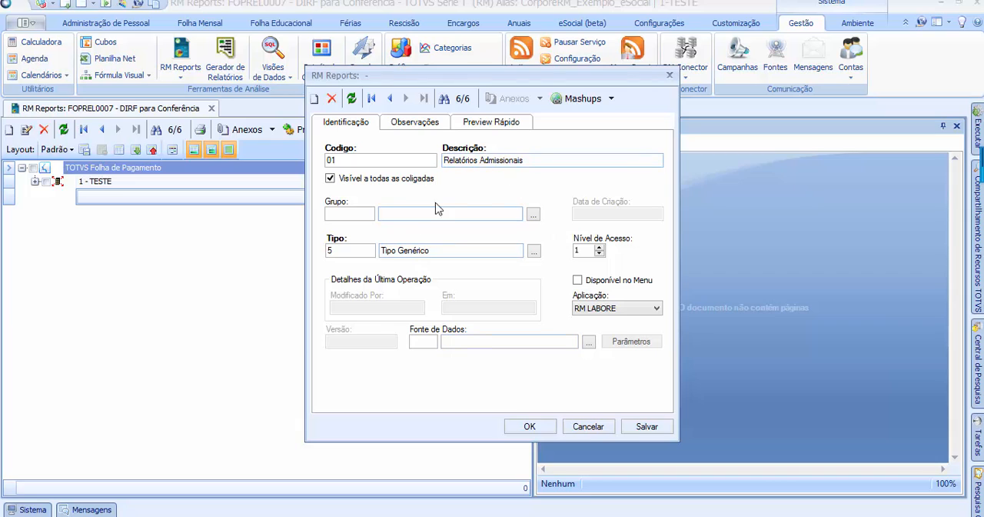
Examine the Grupo and Nível de Acesso fields of the new report
click(356, 215)
click(363, 216)
click(204, 185)
click(339, 213)
click(599, 248)
click(603, 254)
click(600, 248)
click(603, 254)
Open the selection list for the report's Tipo and examine its first types, such as EVENTOS and SECOES
click(368, 248)
click(535, 251)
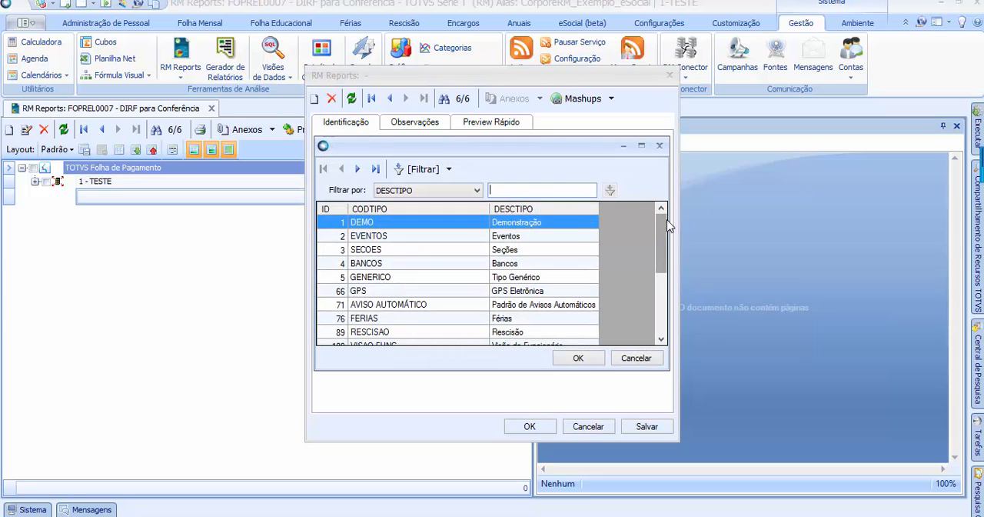
drag(659, 217, 659, 291)
drag(659, 259, 666, 222)
click(478, 236)
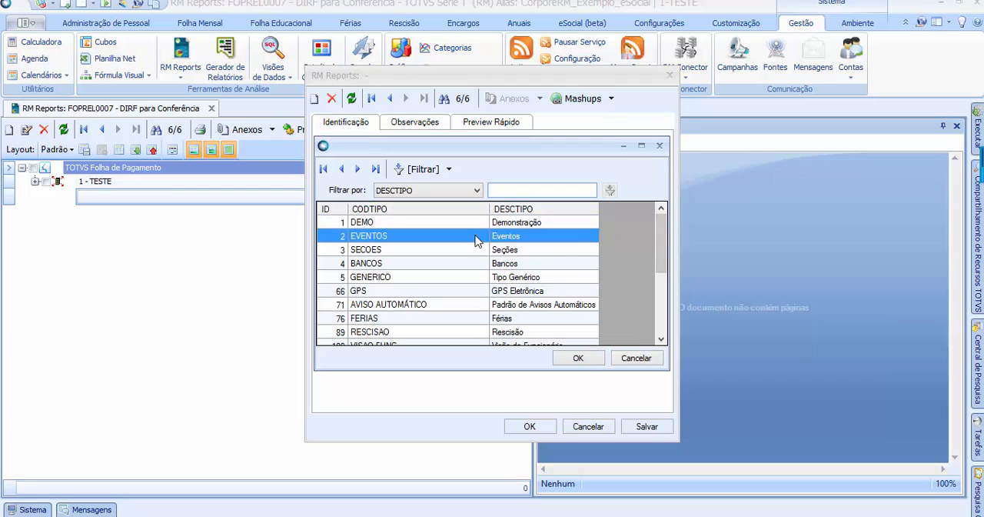
drag(660, 219, 582, 219)
click(438, 252)
click(455, 239)
drag(530, 145, 579, 146)
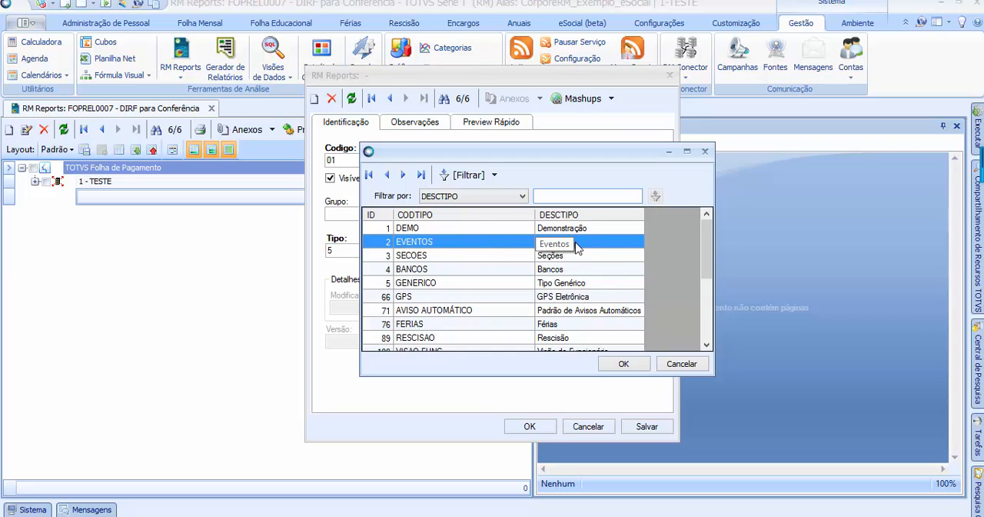
click(525, 253)
click(509, 243)
click(465, 260)
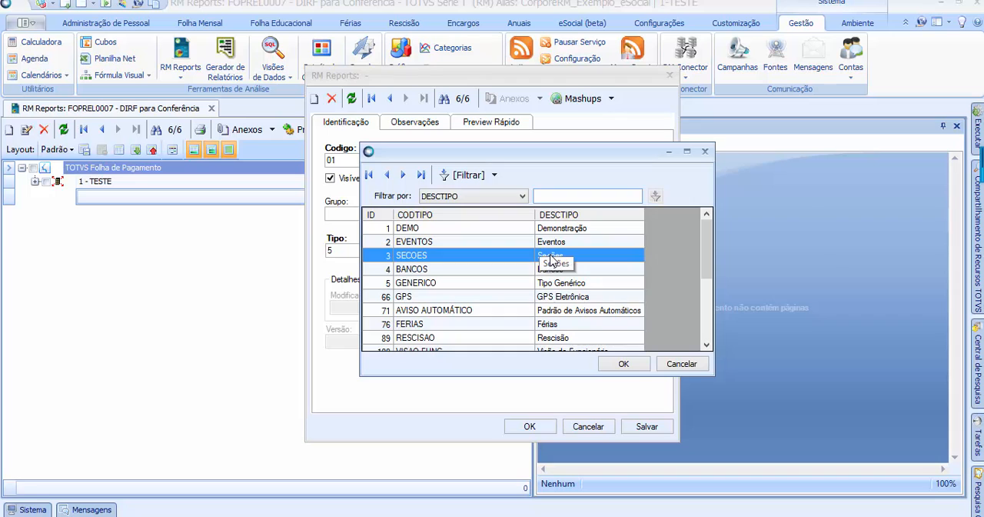
Examine further report types in the list, including BANCOS, FERIAS, RESCISAO and VISAO FUNC
drag(552, 156, 640, 133)
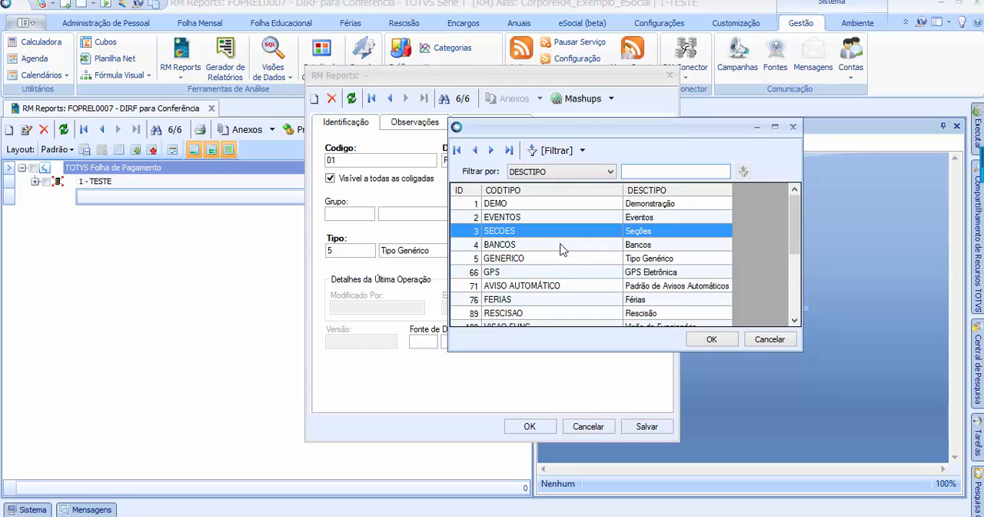
click(598, 246)
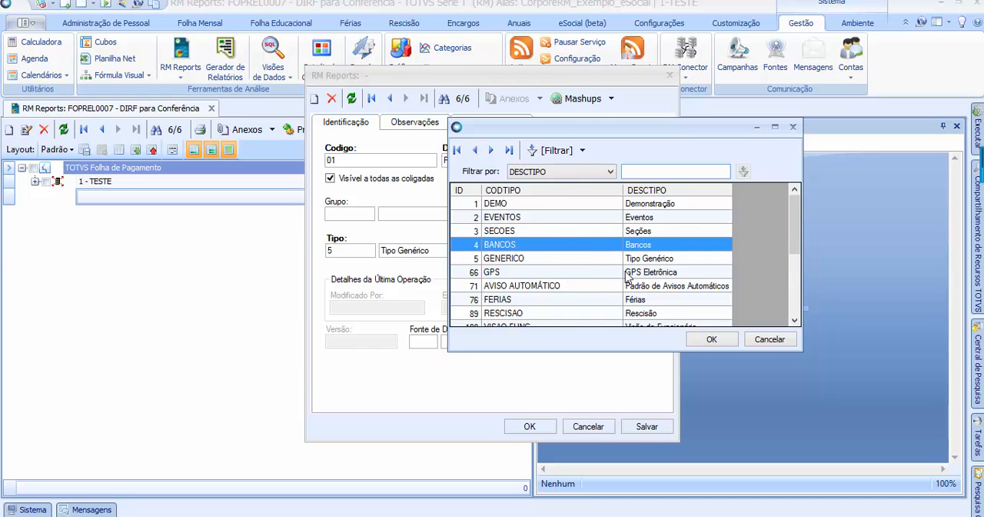
scroll(627, 276, down, 2)
scroll(626, 275, down, 2)
scroll(627, 274, up, 2)
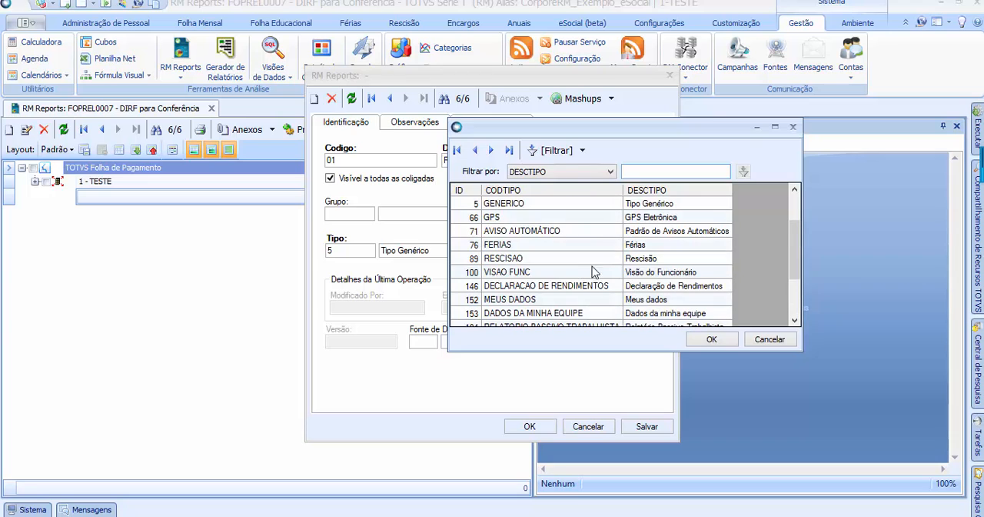
click(538, 260)
click(540, 246)
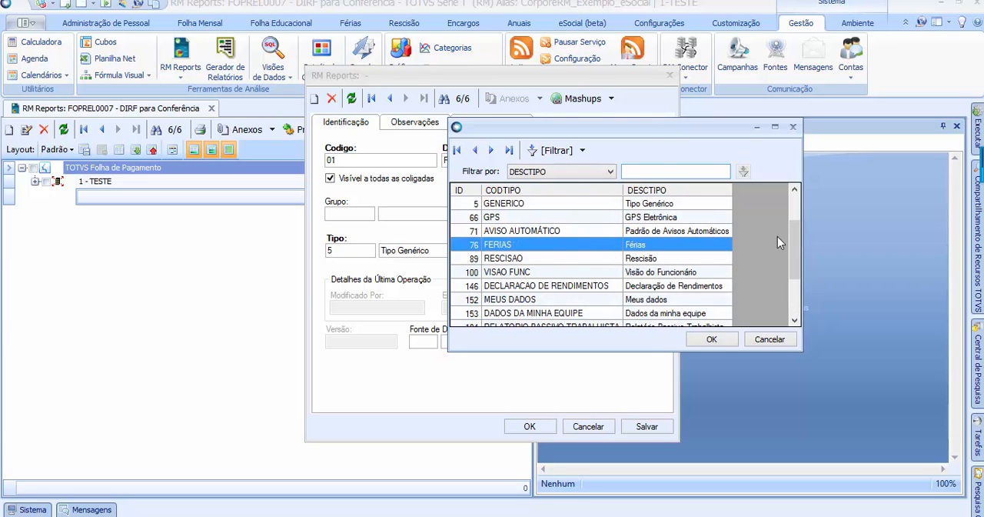
drag(672, 125, 634, 111)
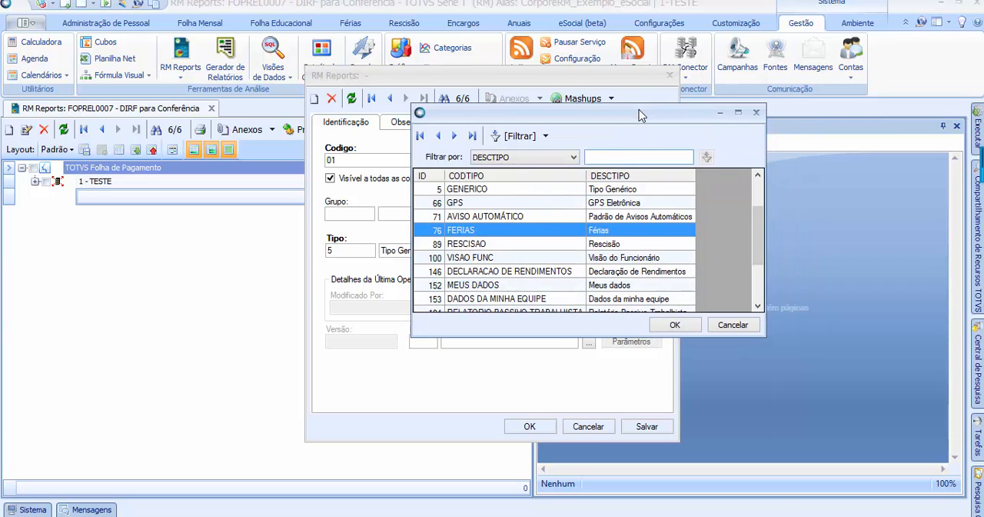
click(516, 247)
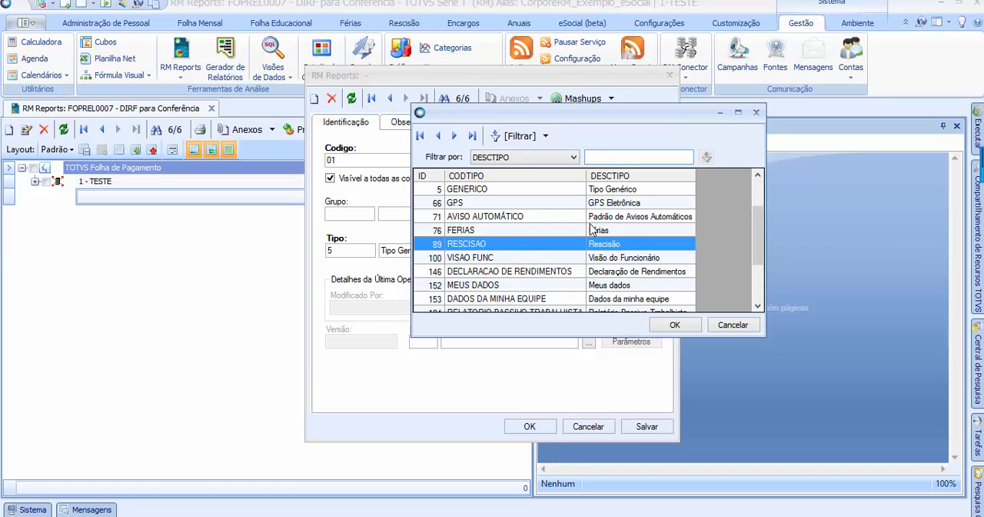
click(511, 232)
click(513, 245)
click(551, 257)
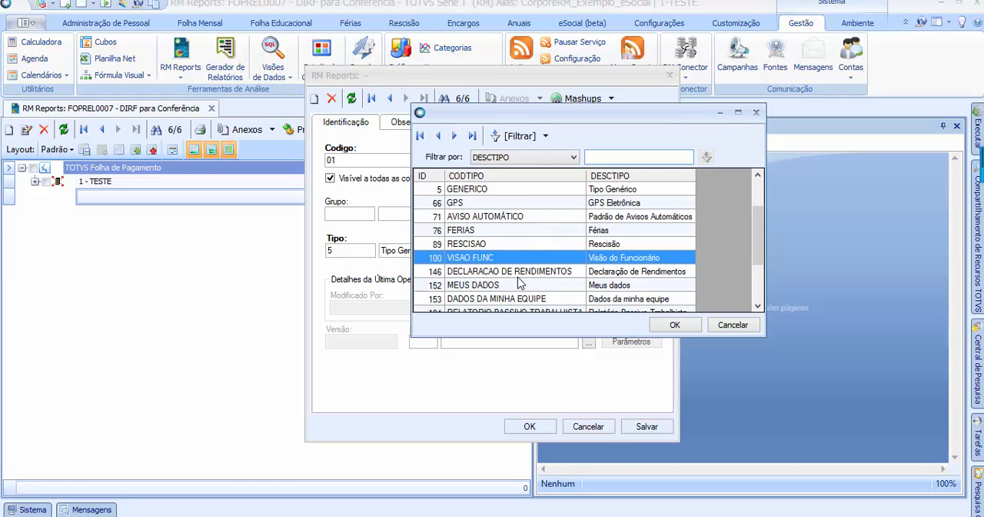
Choose type 5 - Tipo Genérico for the new report
click(522, 215)
scroll(515, 219, up, 1)
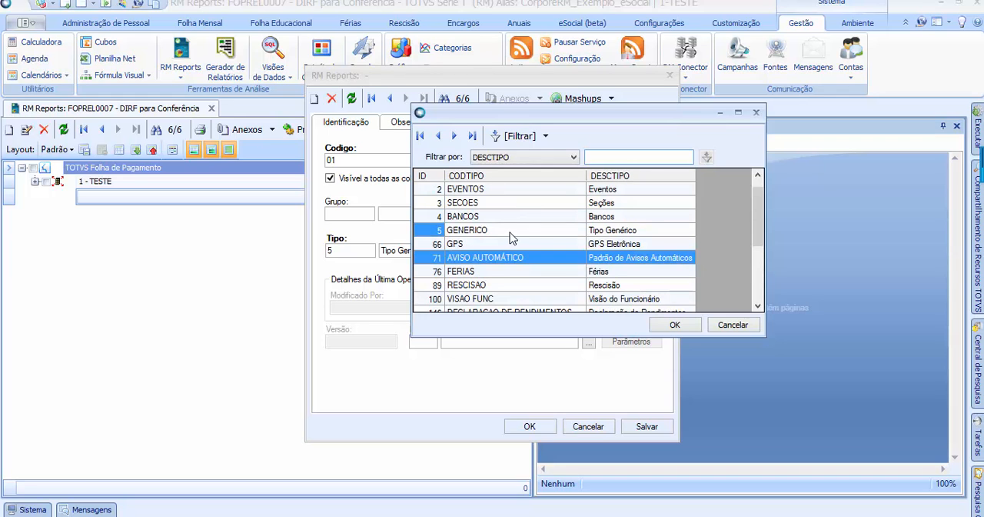
click(502, 231)
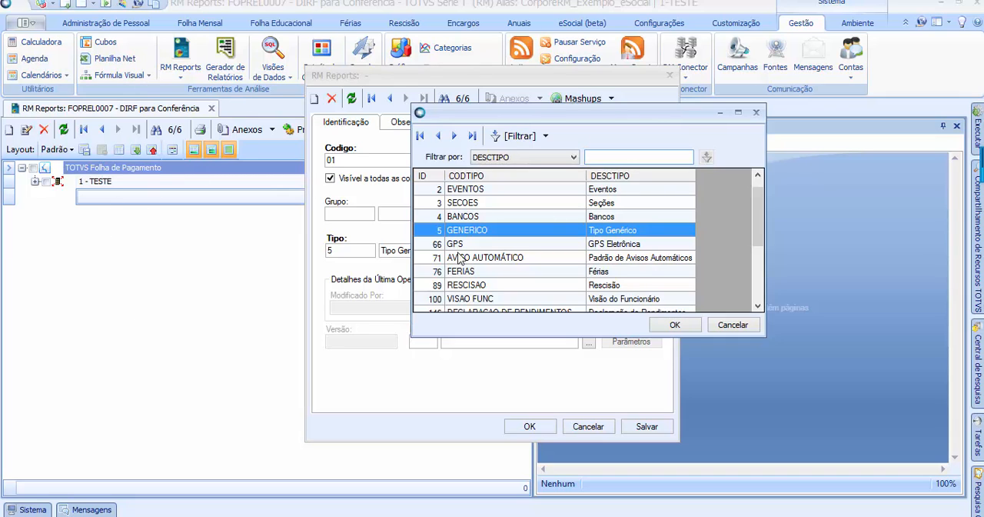
click(692, 326)
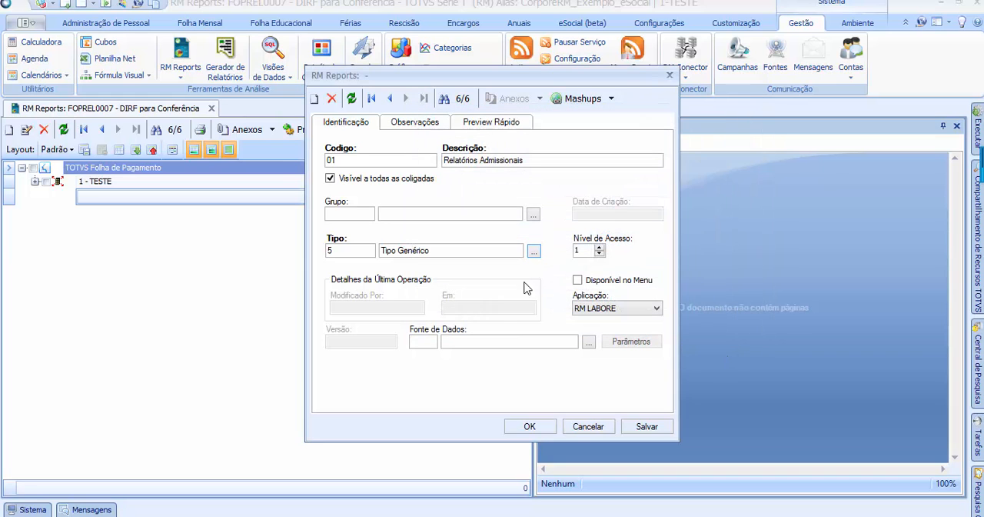
click(347, 249)
click(344, 212)
click(561, 160)
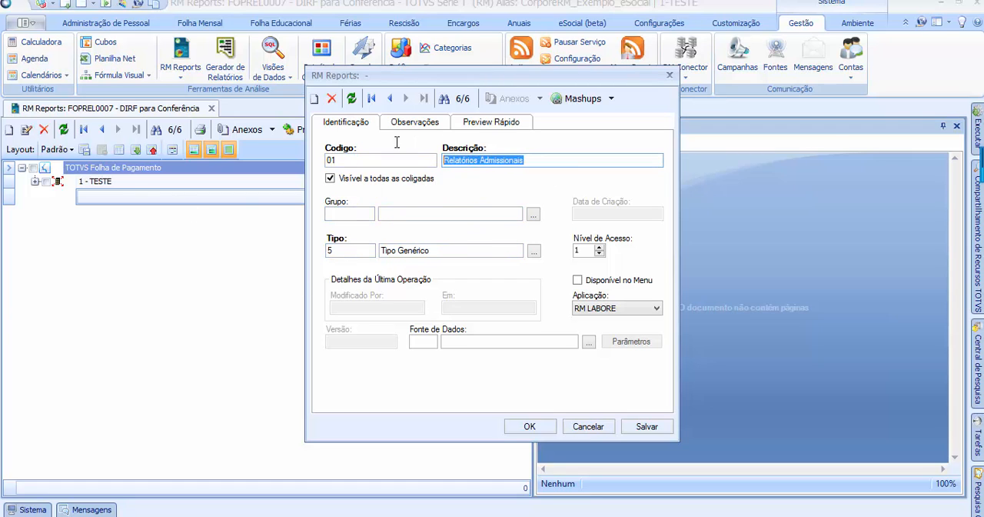
click(372, 253)
click(460, 254)
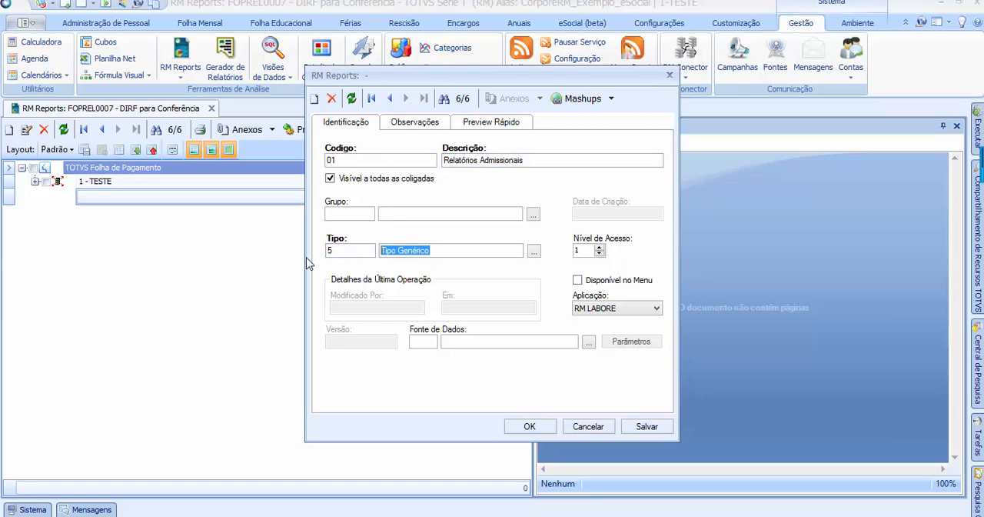
Set the new report's Tipo to 1 - Demonstração
click(534, 252)
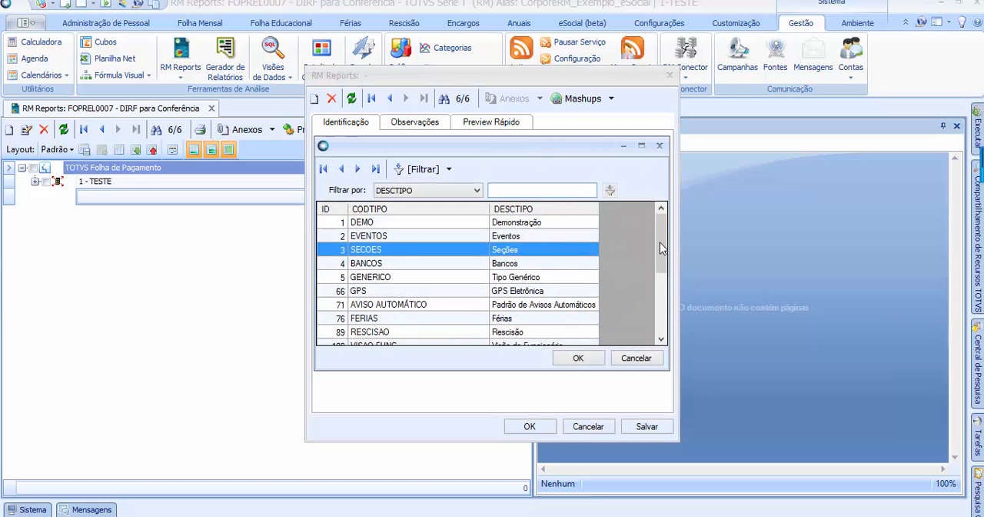
click(402, 224)
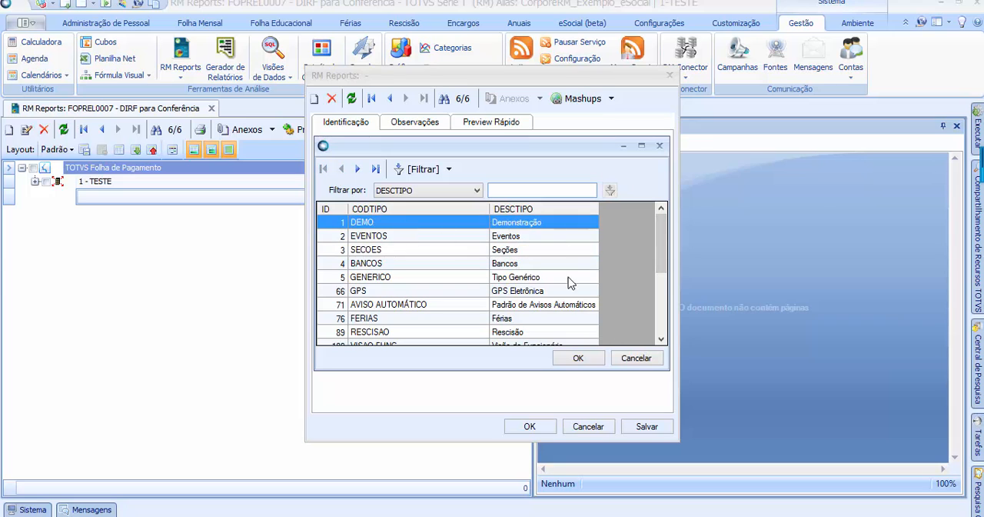
click(578, 358)
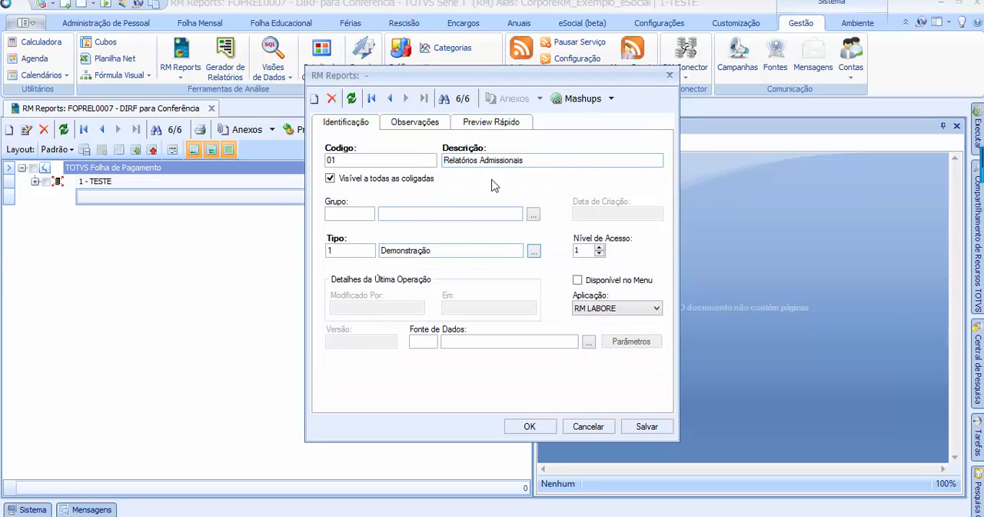
Review the new report's Observações and Preview Rápido pages, ending on Identificação
click(421, 129)
click(356, 125)
click(474, 126)
click(416, 127)
click(359, 123)
Enable Disponível no Menu for Relatórios Admissionais, save the report and close its record
click(625, 284)
click(615, 283)
click(652, 432)
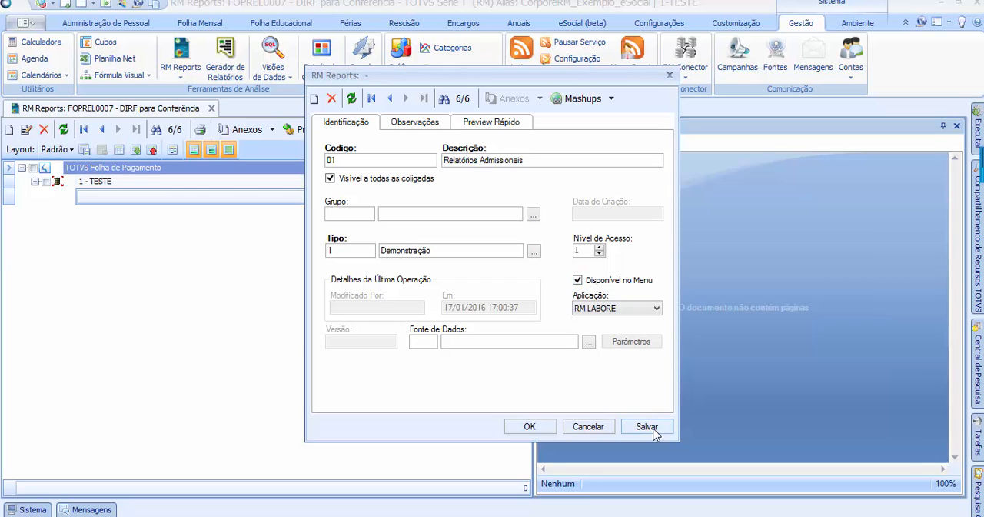
click(542, 428)
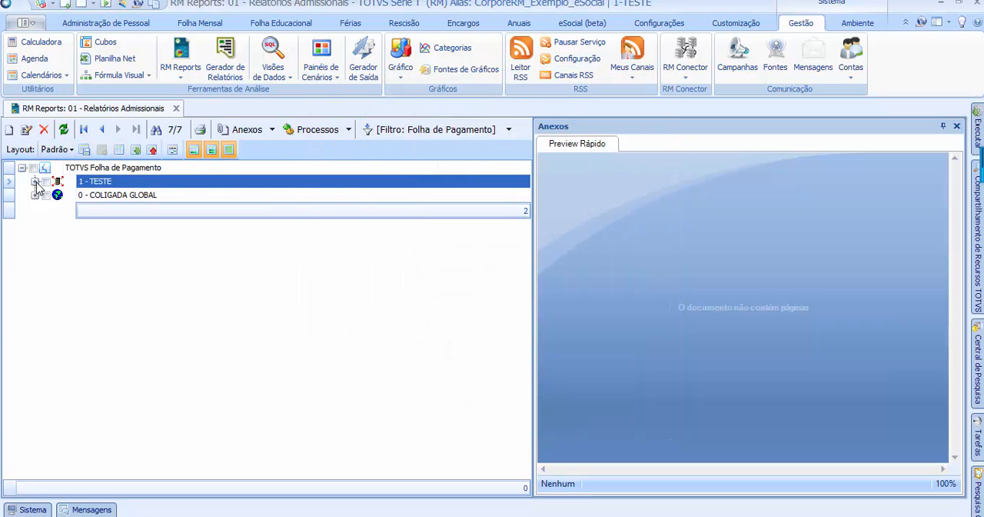
Look at where Relatórios Admissionais is listed under the 0 - COLIGADA GLOBAL group
click(132, 197)
click(135, 211)
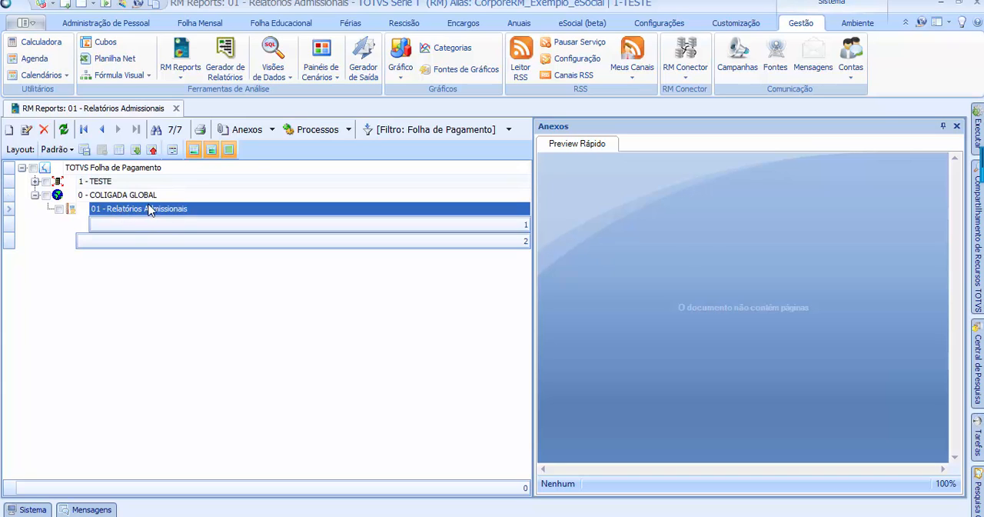
click(144, 197)
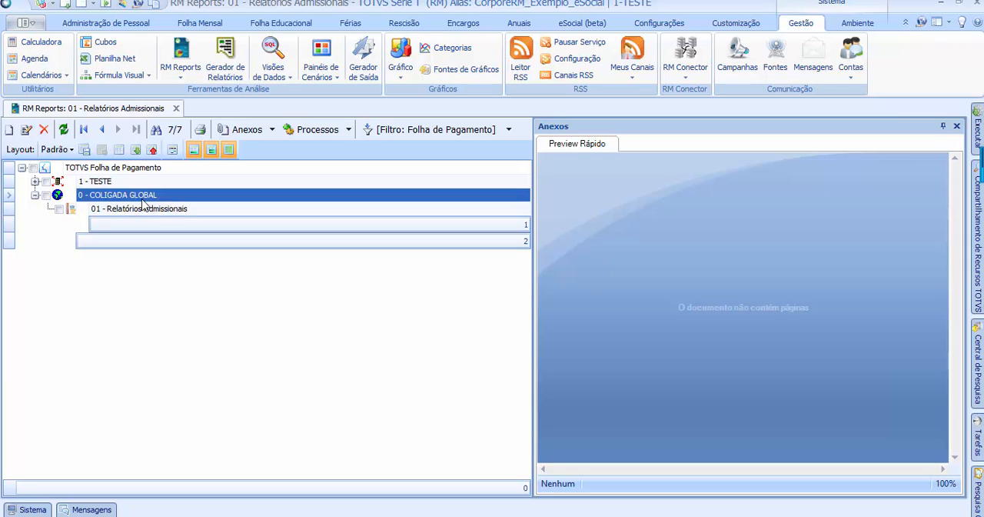
click(140, 208)
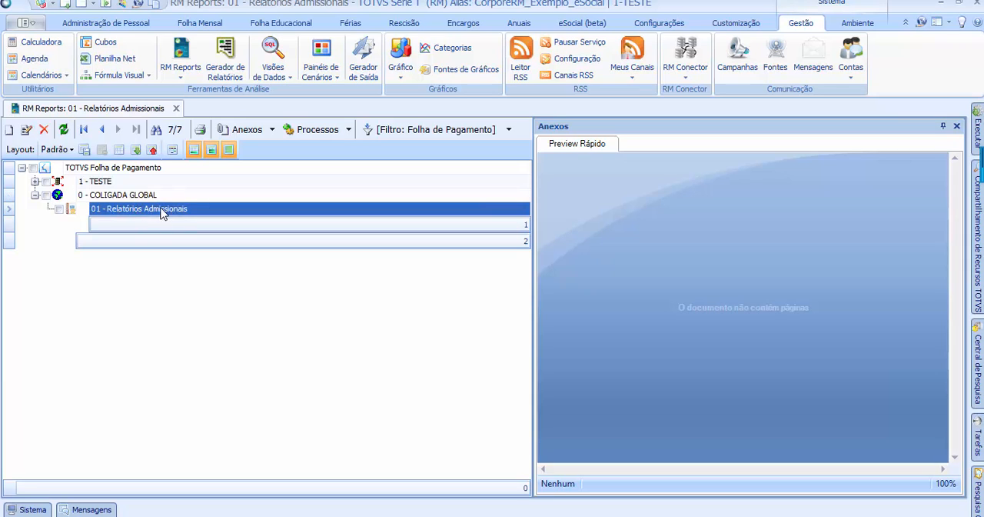
click(105, 197)
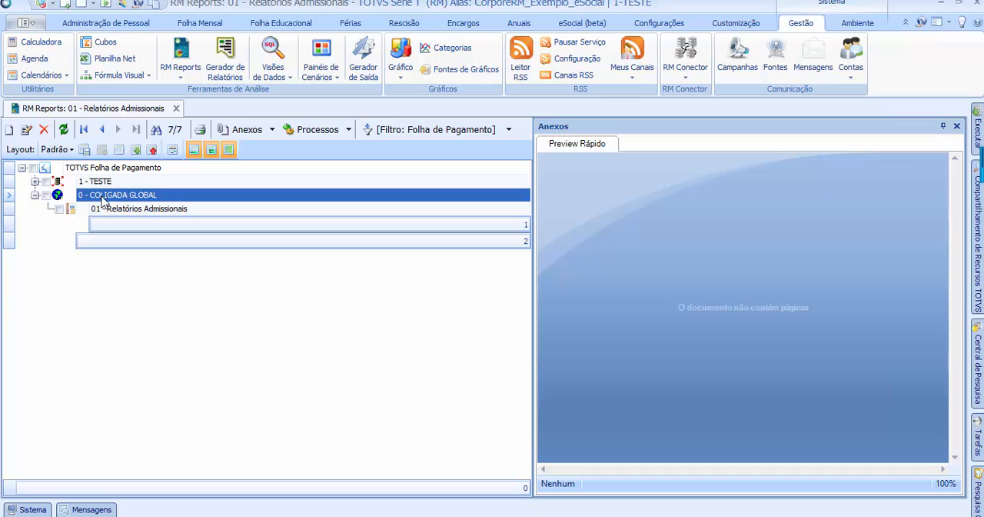
click(149, 214)
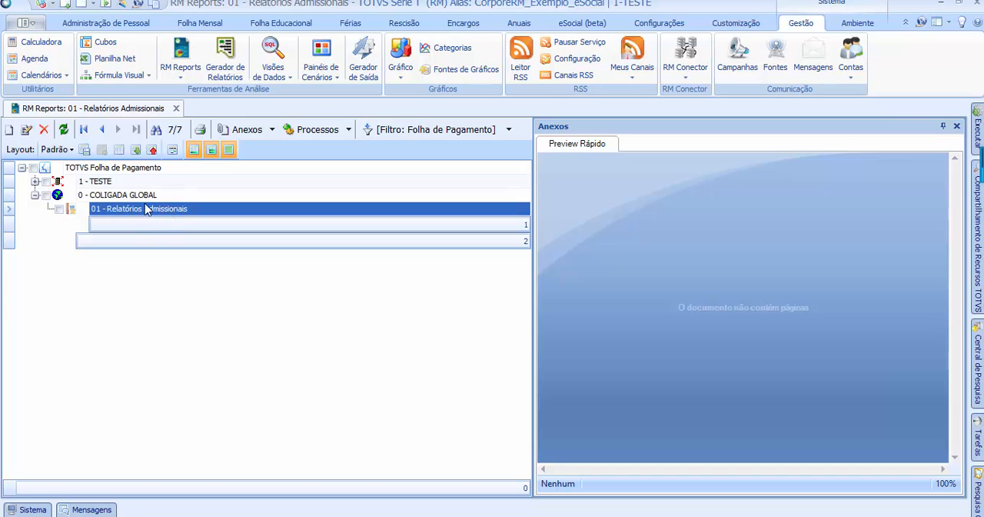
Review the saved Relatórios Admissionais record and check for its shortcut under RM Reports
click(26, 129)
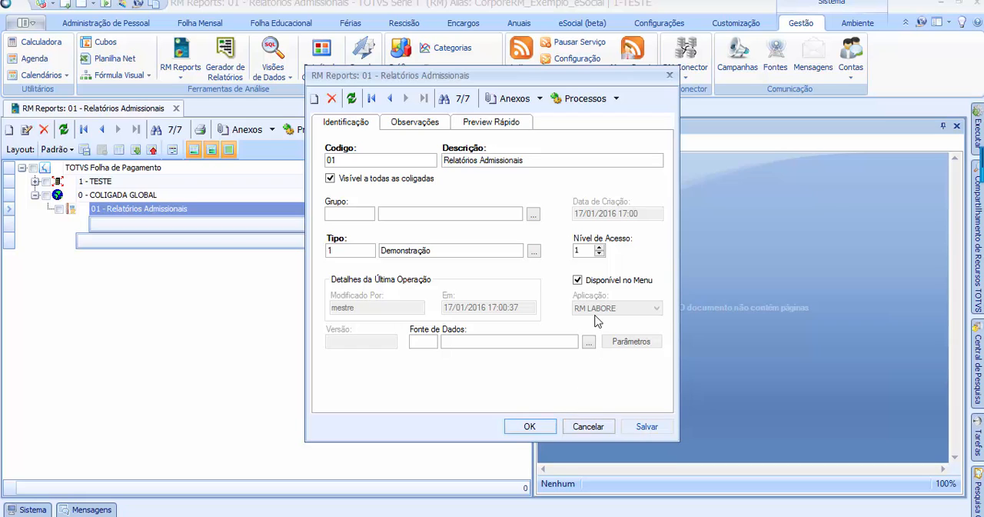
click(532, 425)
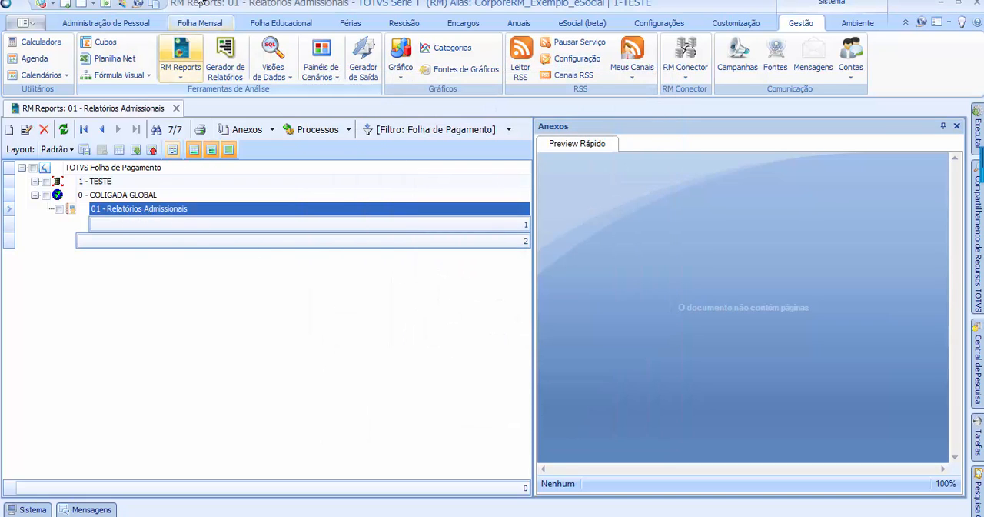
click(180, 78)
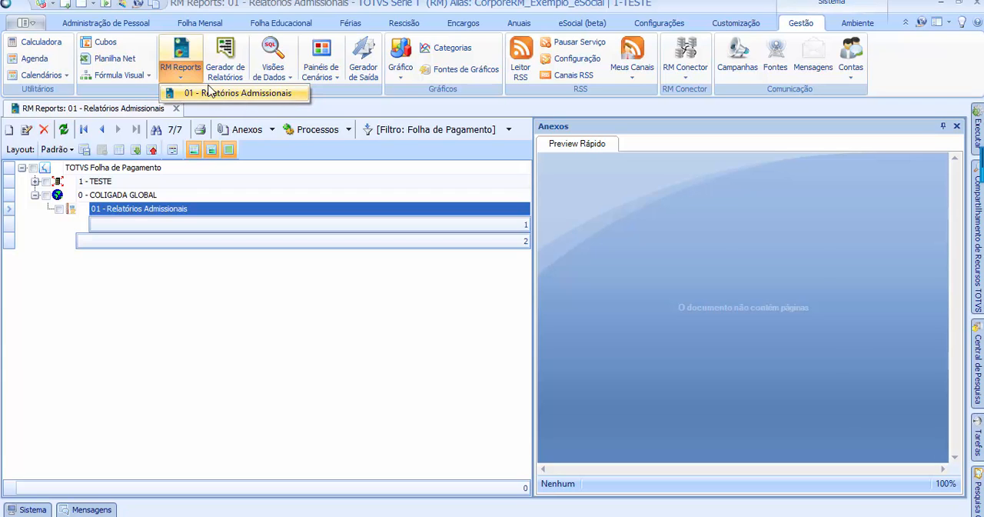
click(172, 66)
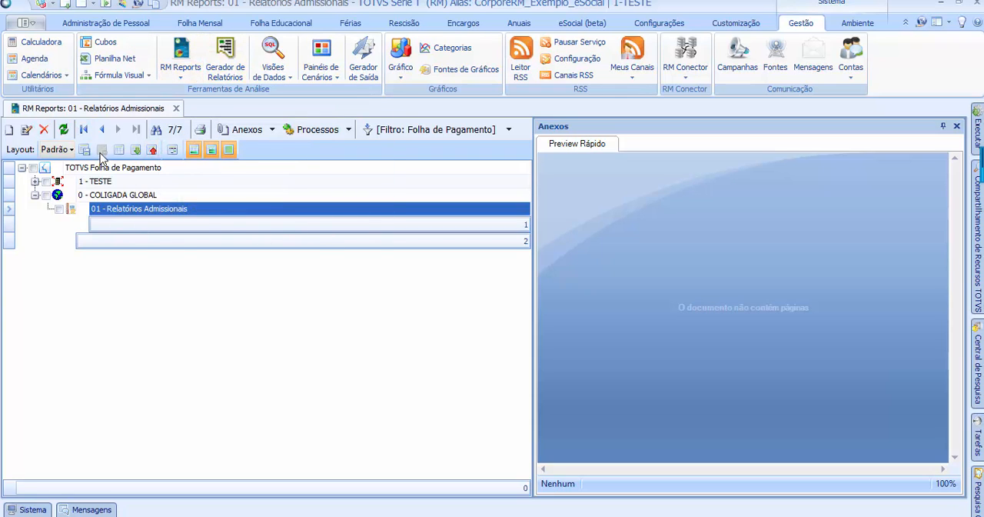
Edit Relatórios Admissionais to disable Disponível no Menu, then save and close the record
click(26, 129)
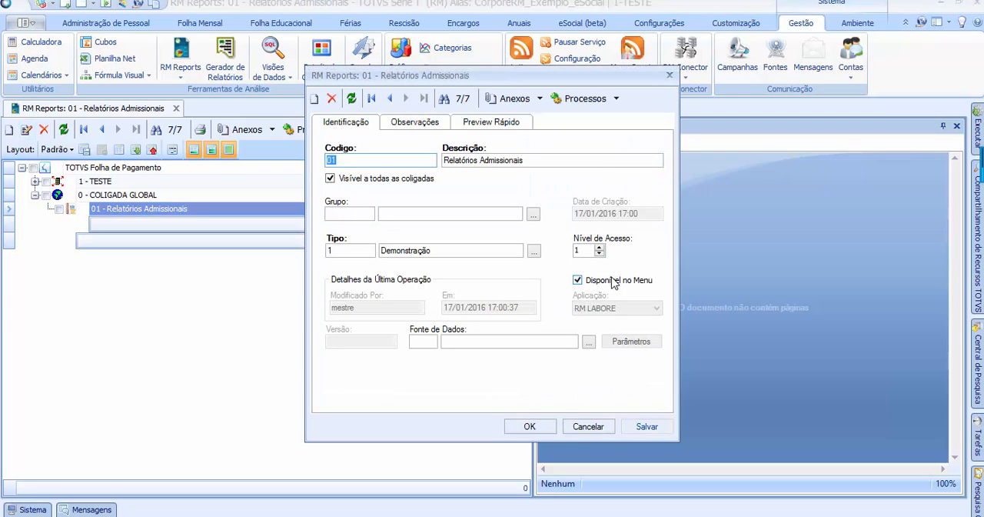
click(613, 281)
click(647, 426)
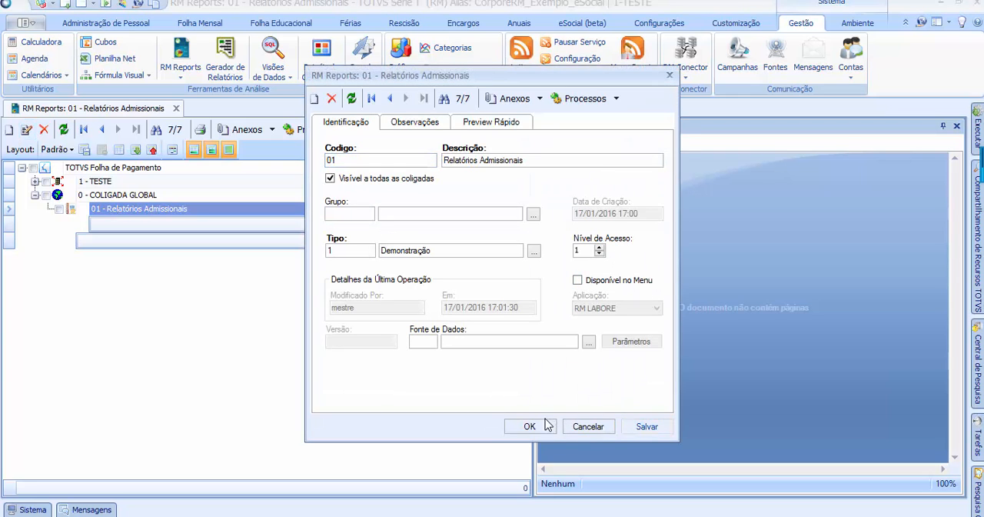
click(534, 426)
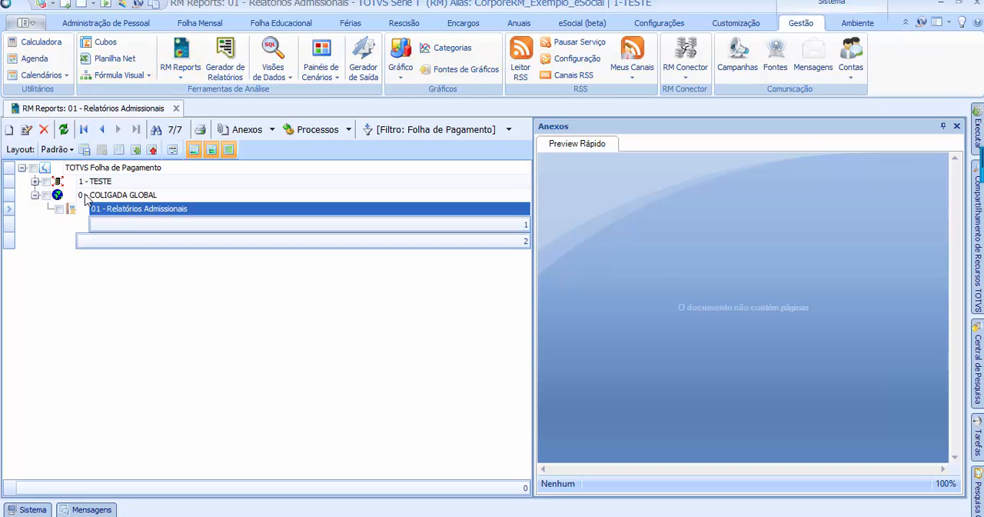
Reopen Relatórios Admissionais, examine its Observações and Preview Rápido pages, and close the record
click(26, 130)
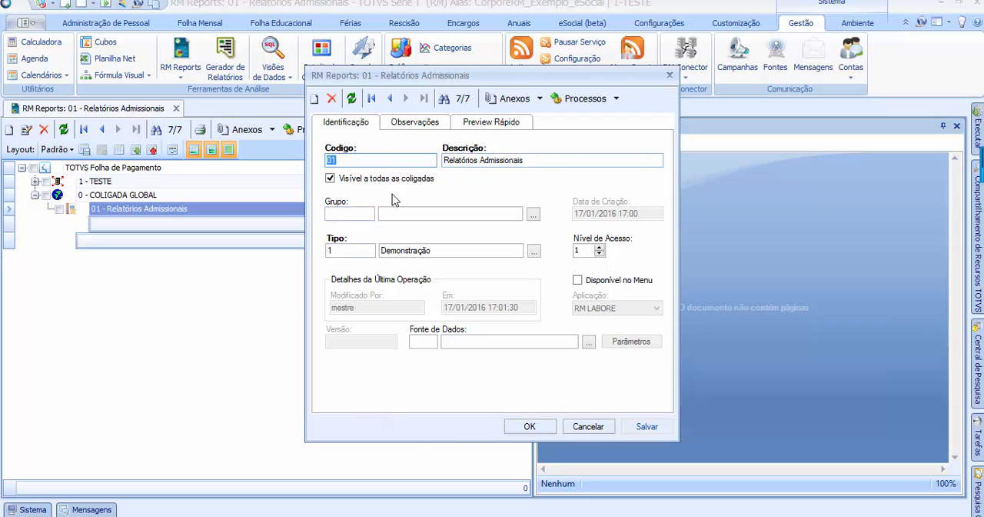
click(425, 126)
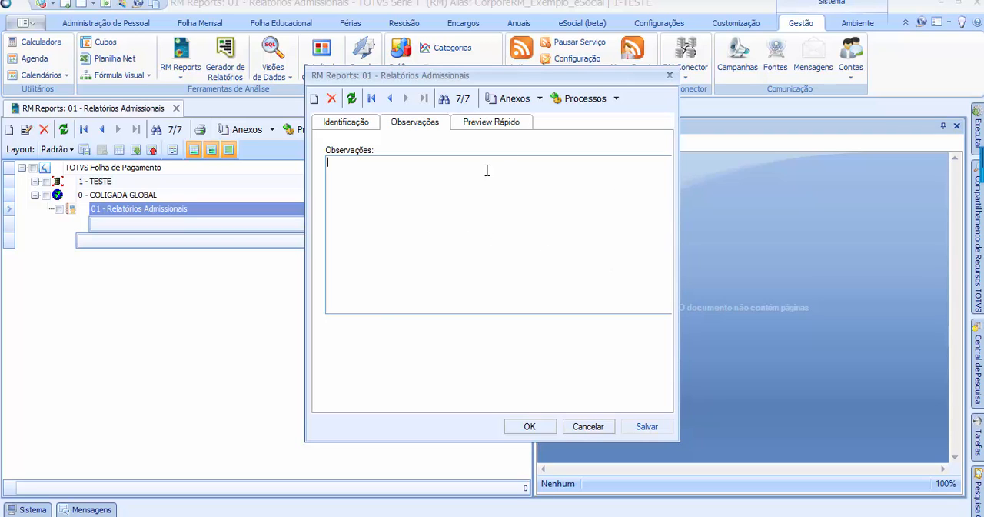
click(513, 124)
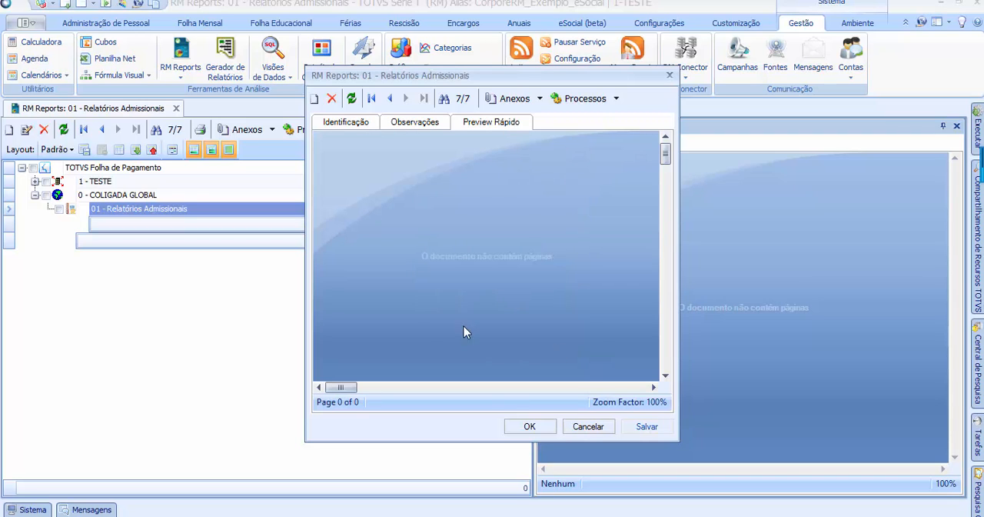
click(436, 125)
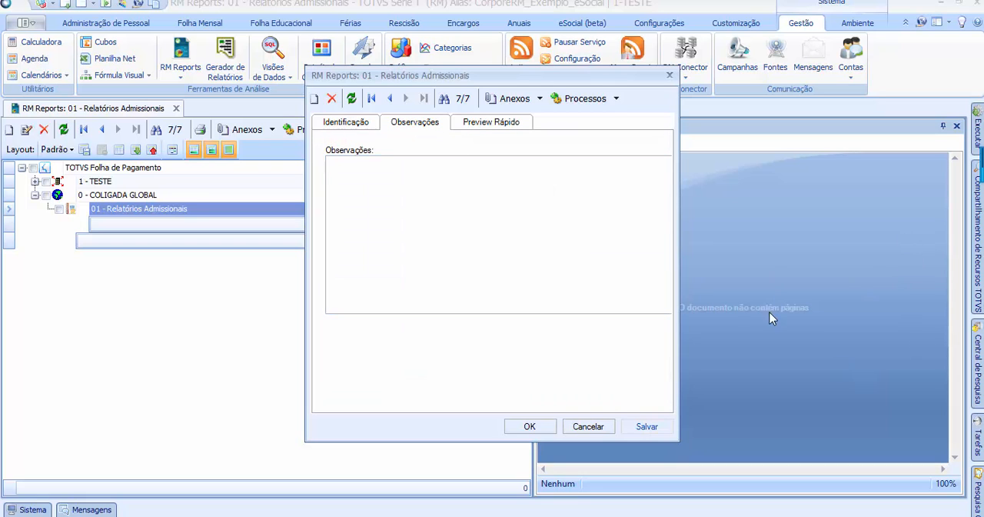
click(346, 122)
click(543, 430)
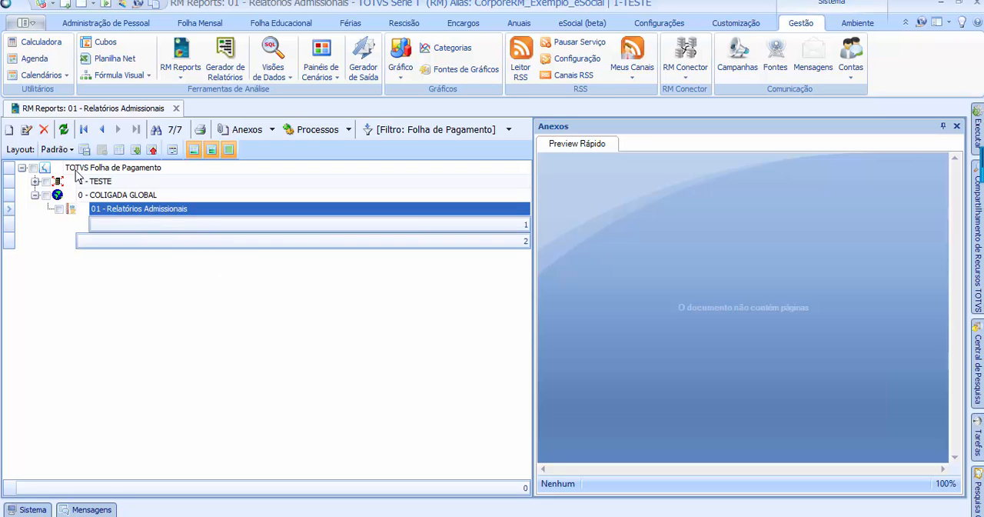
Create a new report with code 02 and description Relatórios de Férias, visible to all coligadas
click(9, 129)
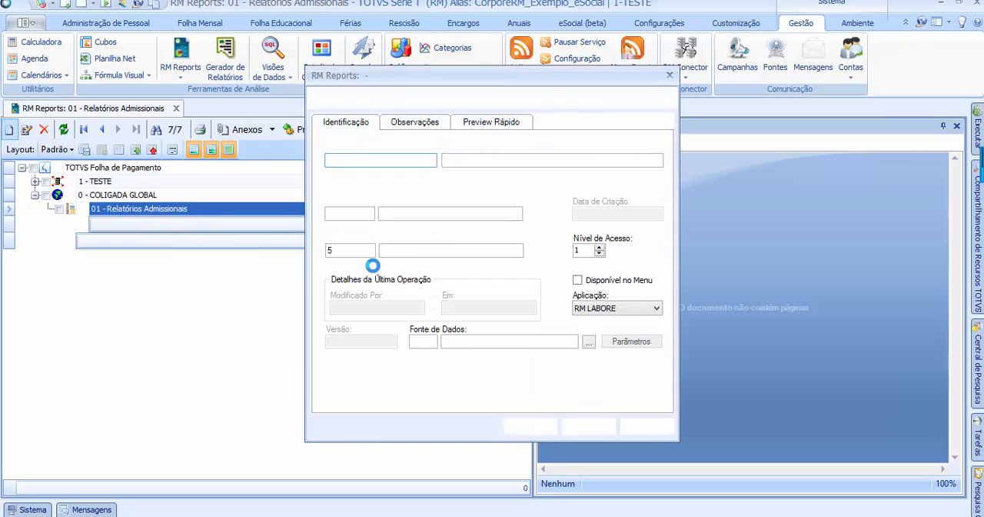
text(02)
key(Tab)
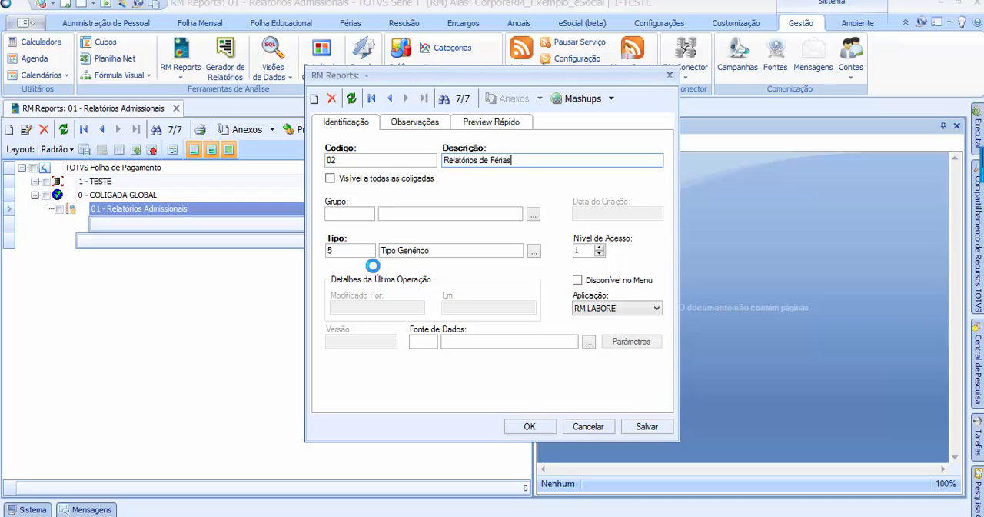
click(375, 180)
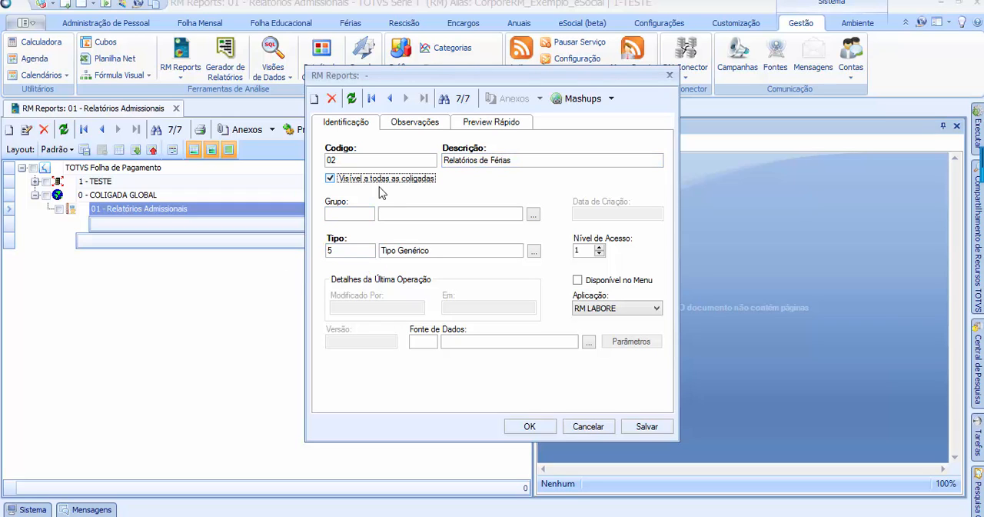
Set the Relatórios de Férias report to Aplicação RM LABORE and Tipo 1 - Demonstração, then save and close it
click(535, 252)
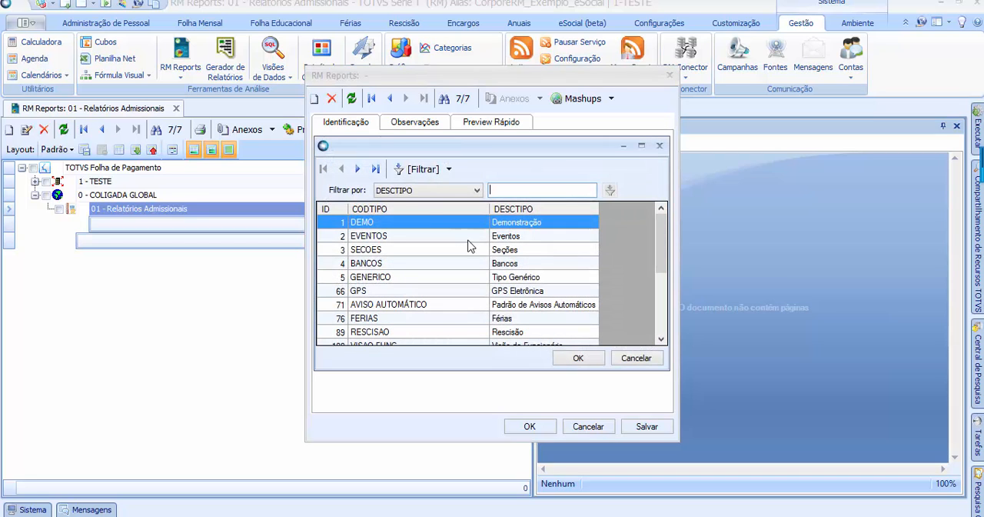
click(589, 364)
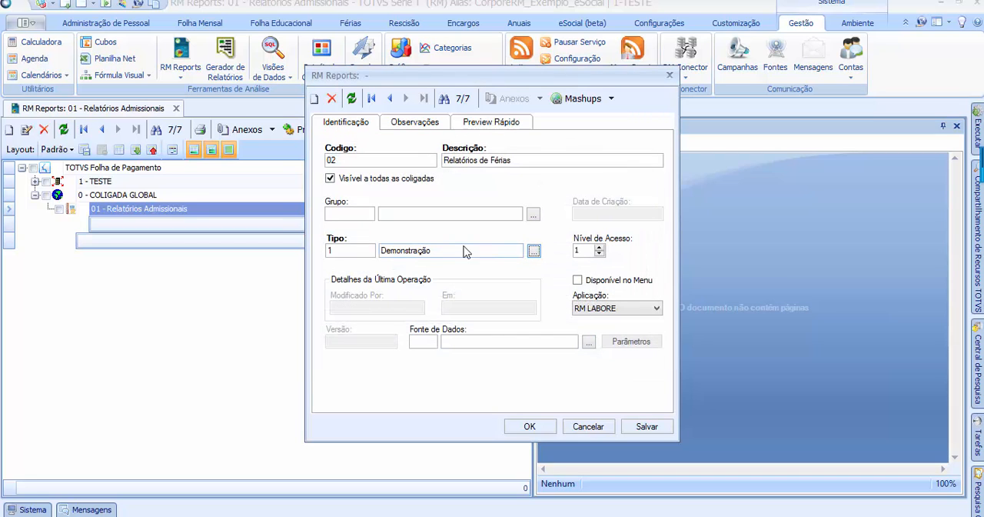
click(644, 308)
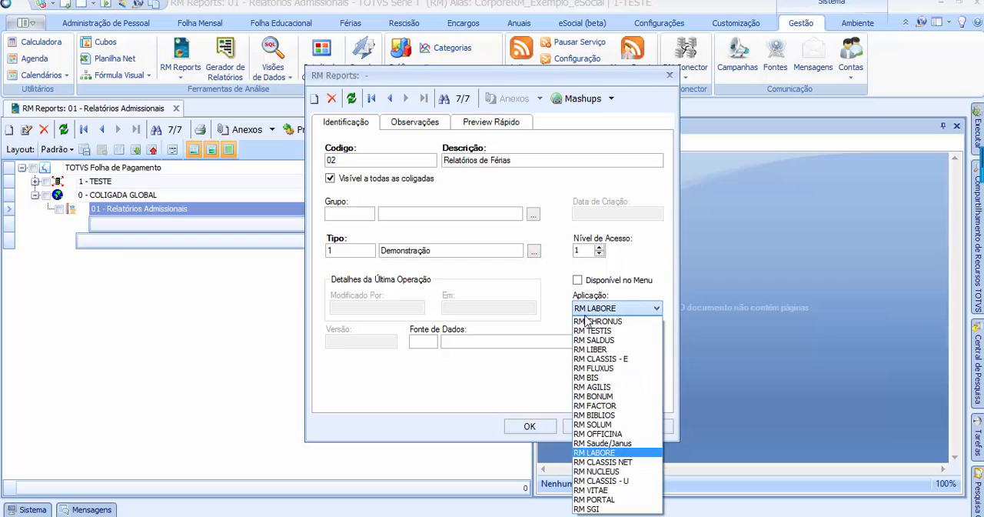
click(616, 453)
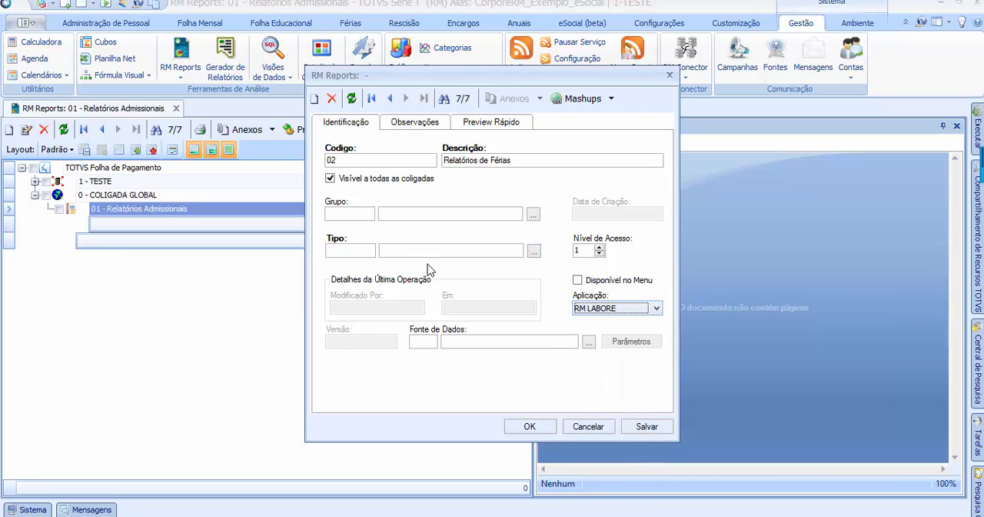
click(534, 253)
click(578, 357)
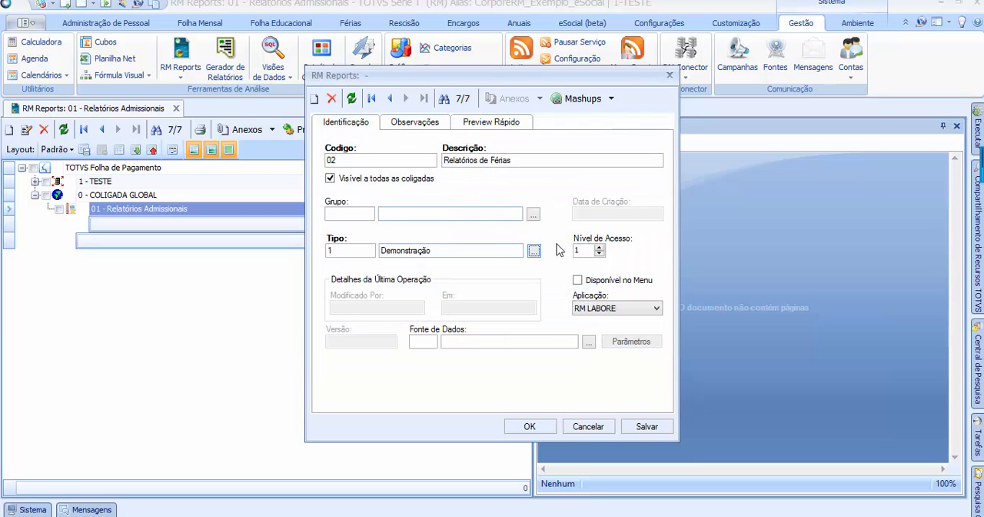
click(646, 426)
click(530, 427)
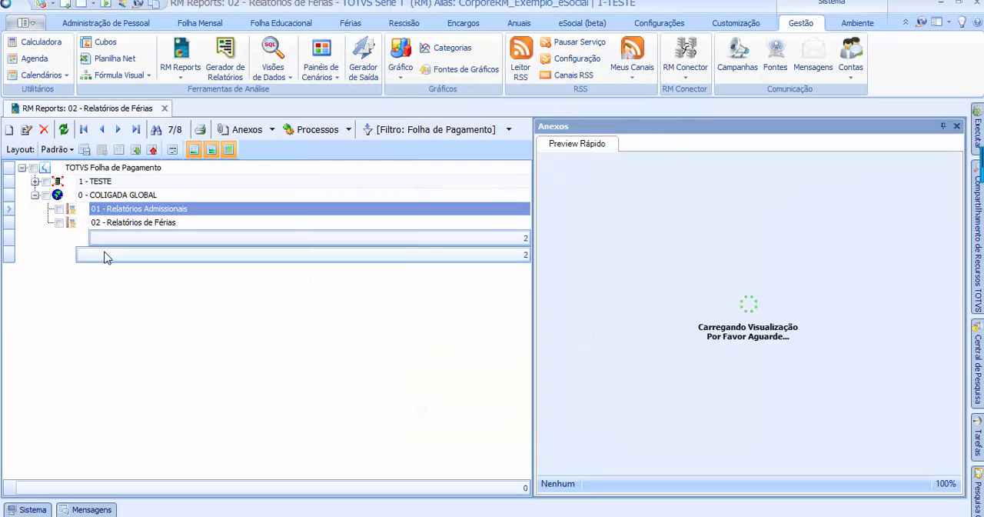
Create a new report with code 03, description Relatórios de Rescisão and Tipo 1 - Demonstração, visible to all coligadas
click(143, 221)
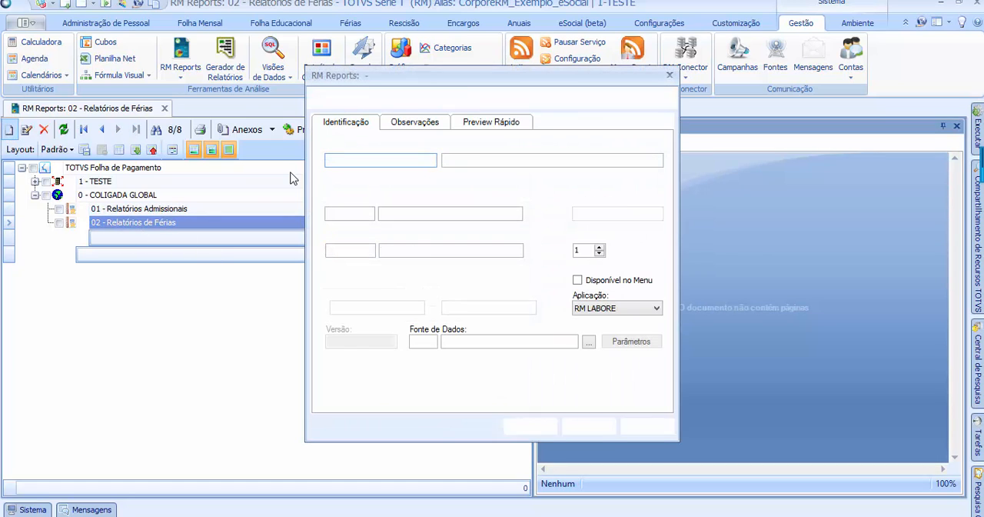
text(Relatórios de Rescisão)
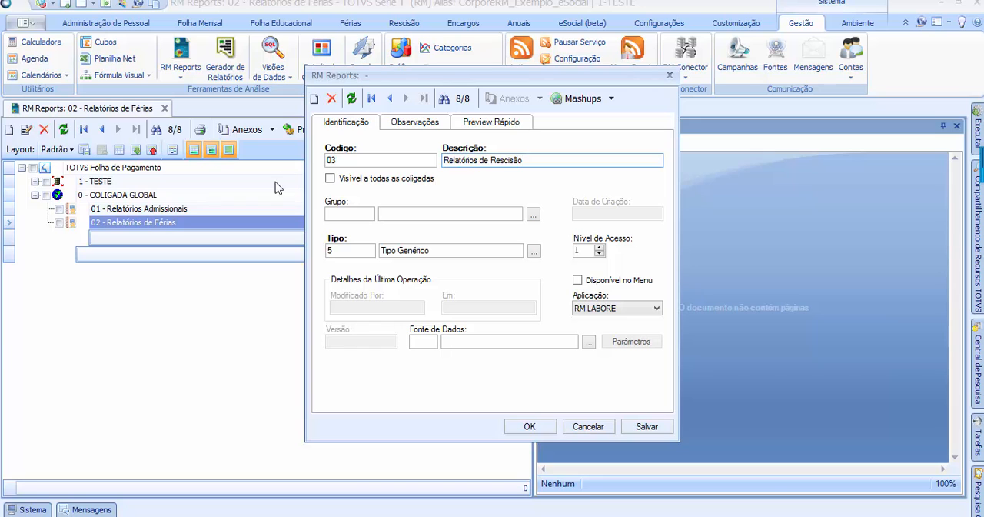
click(534, 252)
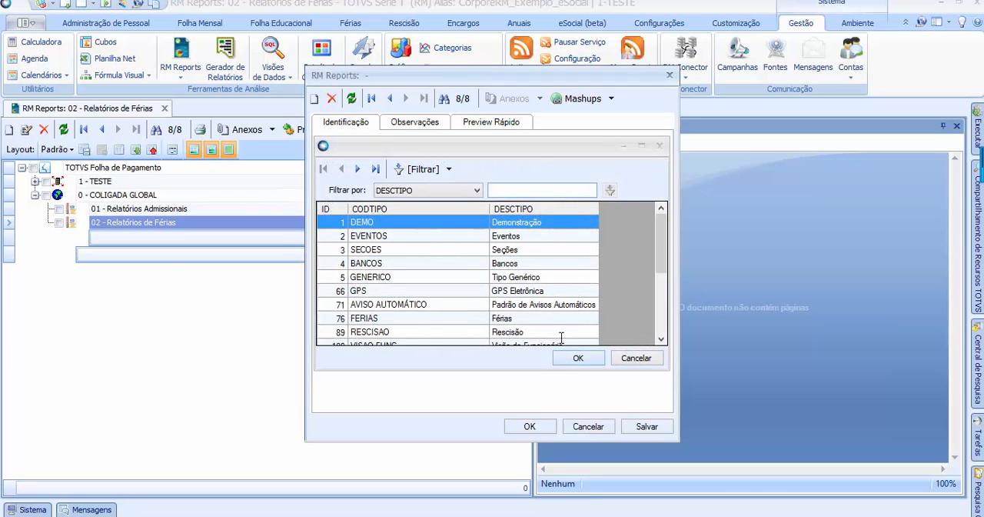
click(578, 358)
click(331, 179)
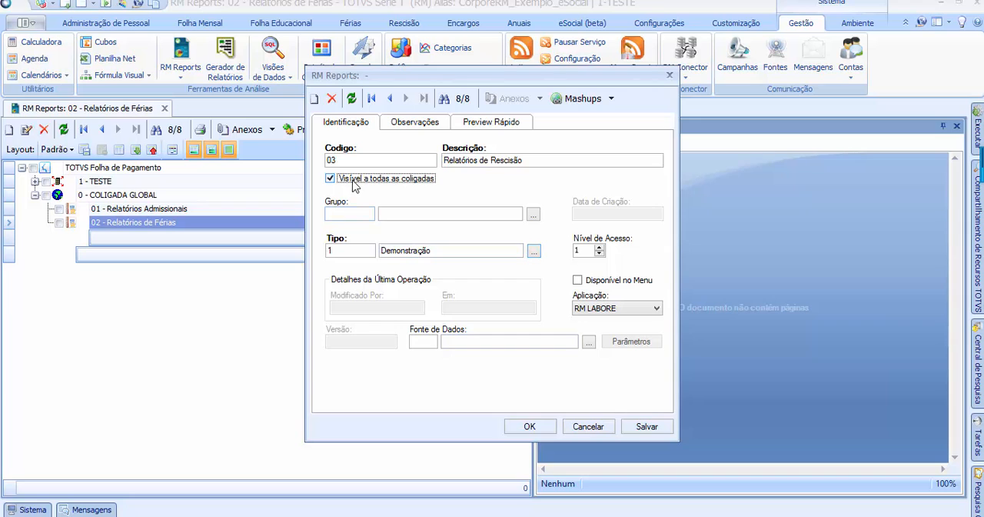
Keep RM LABORE as the Aplicação, then save and close the Relatórios de Rescisão report
click(626, 309)
click(626, 309)
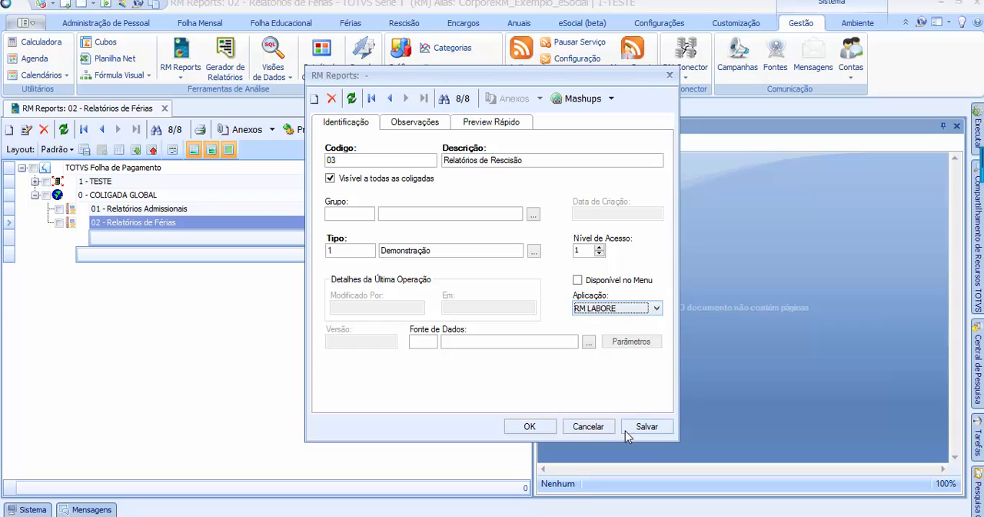
click(646, 427)
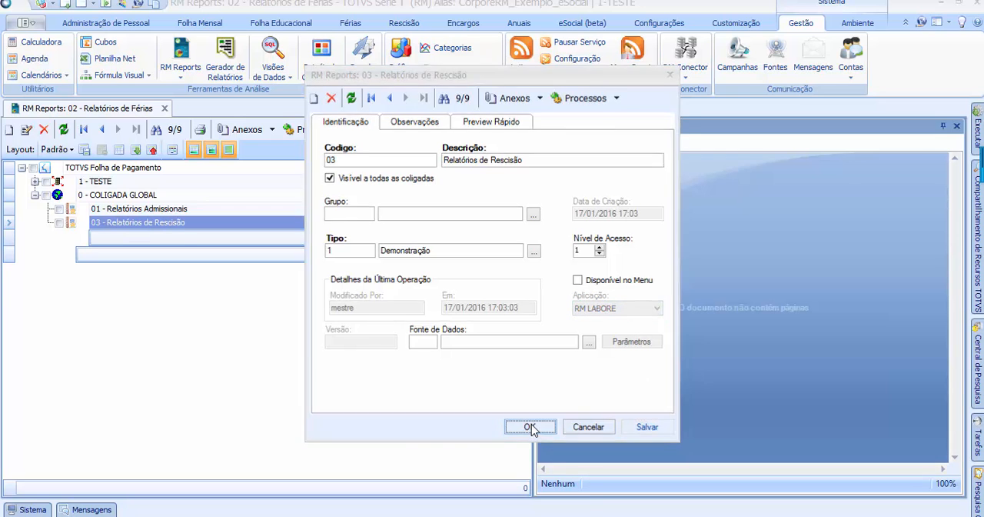
click(529, 427)
click(141, 209)
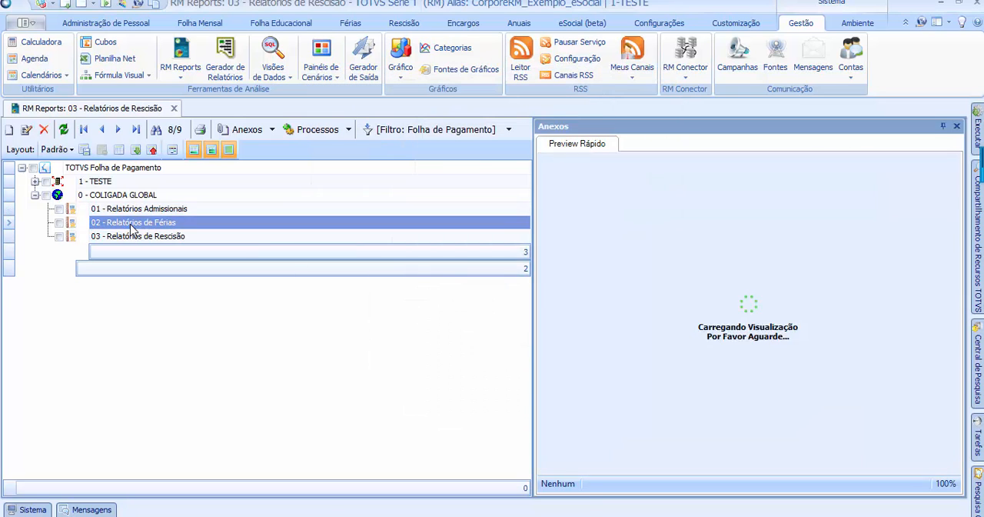
click(138, 224)
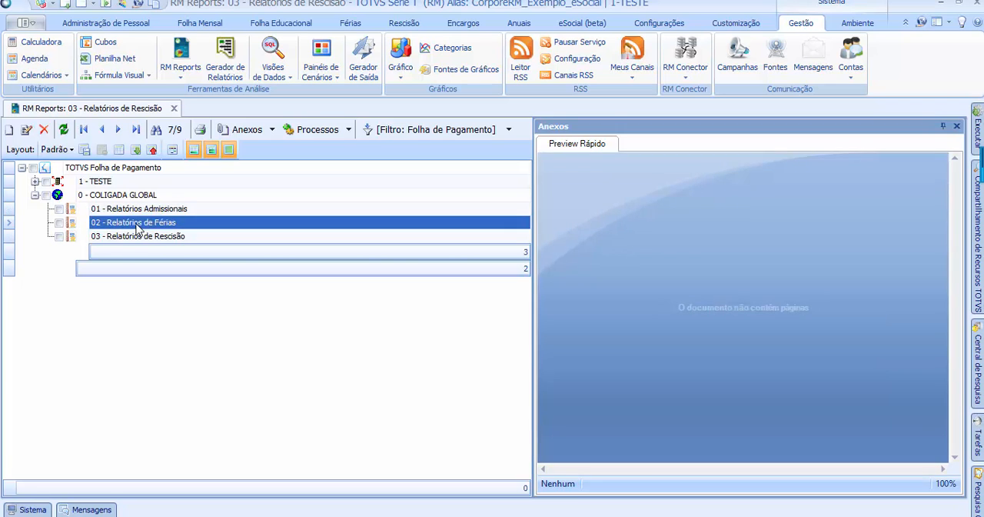
click(134, 234)
click(144, 211)
click(143, 223)
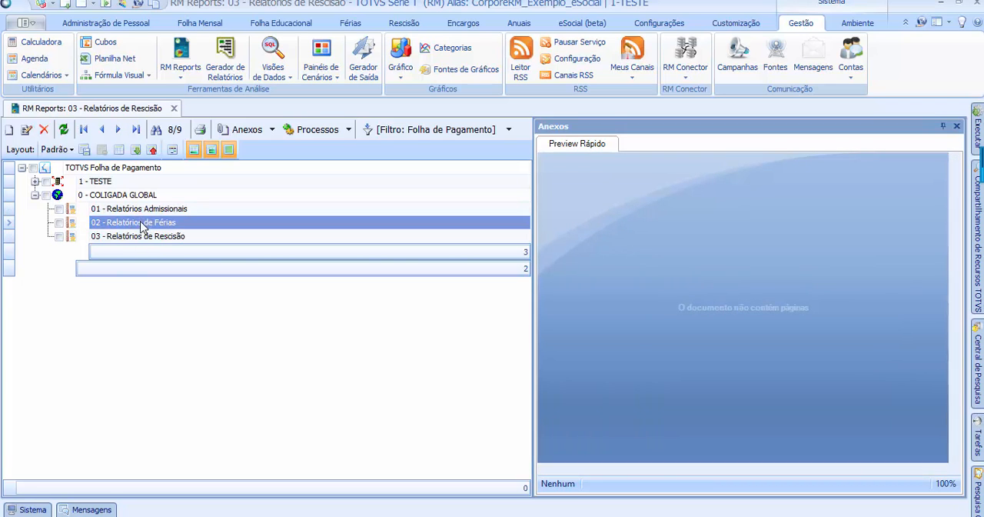
click(133, 236)
click(138, 223)
click(145, 209)
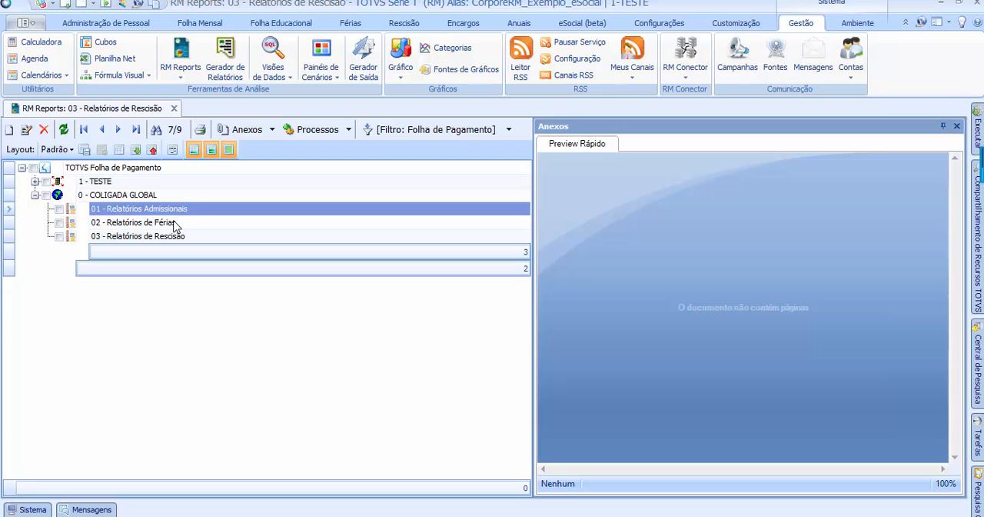
Create a new report with code 04 and description Cartas, Avisos e Comunicados, visible to all coligadas
click(9, 129)
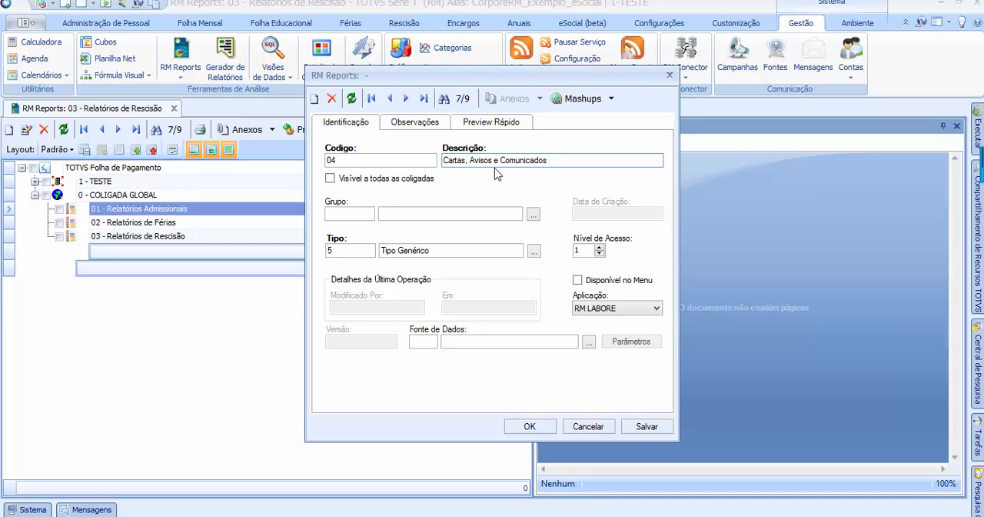
triple_click(586, 157)
click(388, 181)
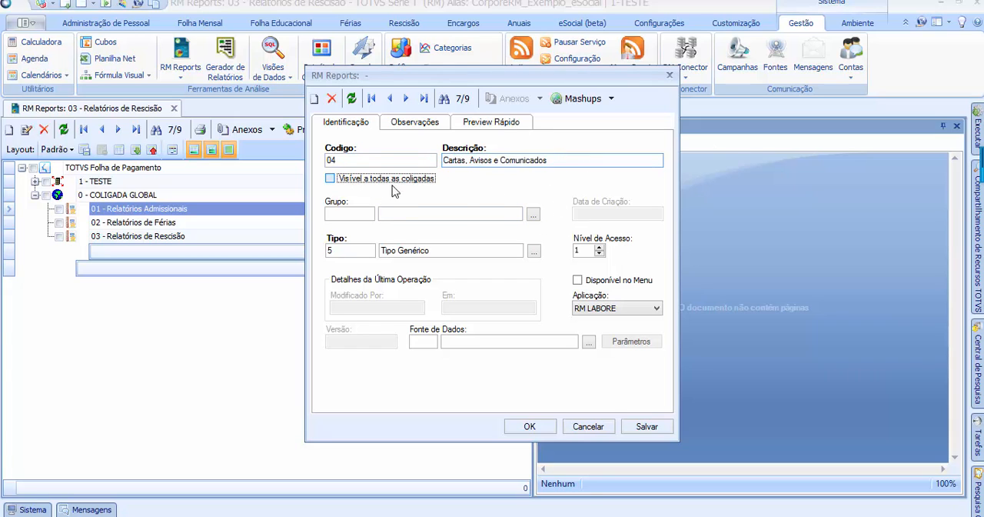
Set the Cartas, Avisos e Comunicados report to Tipo 1 - Demonstração, then save and close it
click(533, 251)
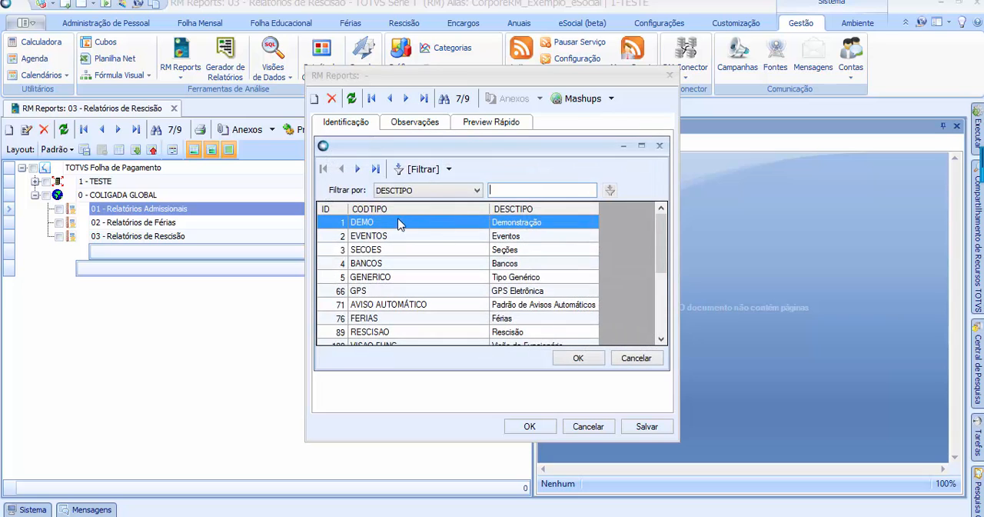
click(592, 360)
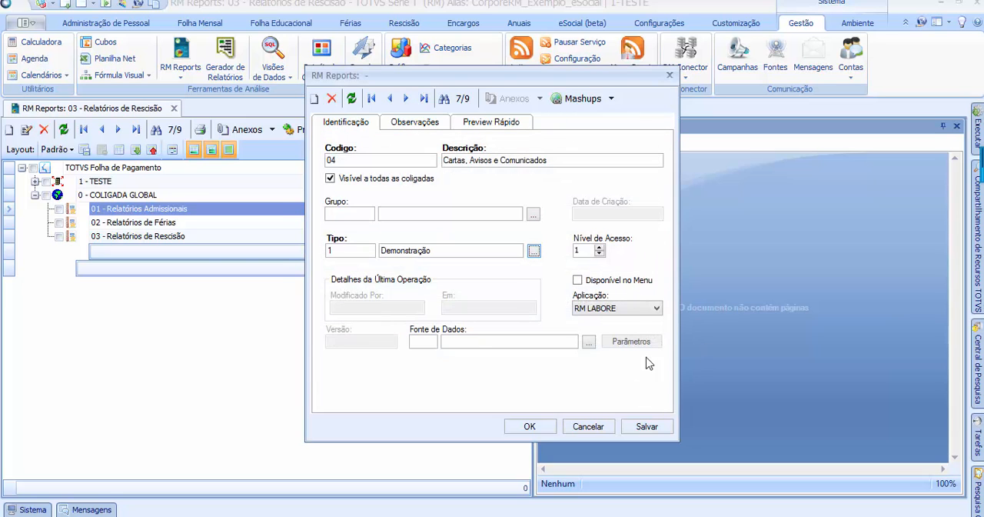
click(646, 427)
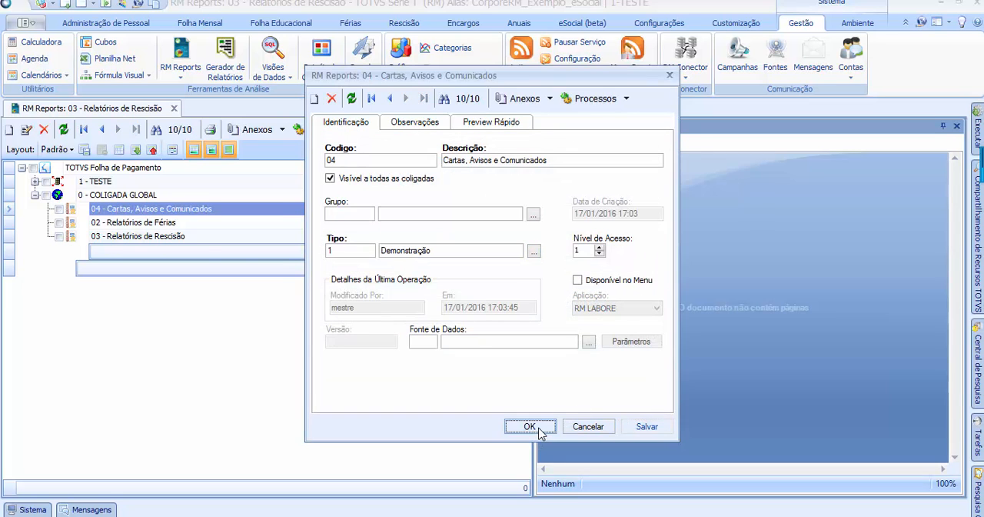
click(536, 425)
Review the reports listed under COLIGADA GLOBAL, going through each entry from 01 to 04
key(Down)
key(Down)
key(Down)
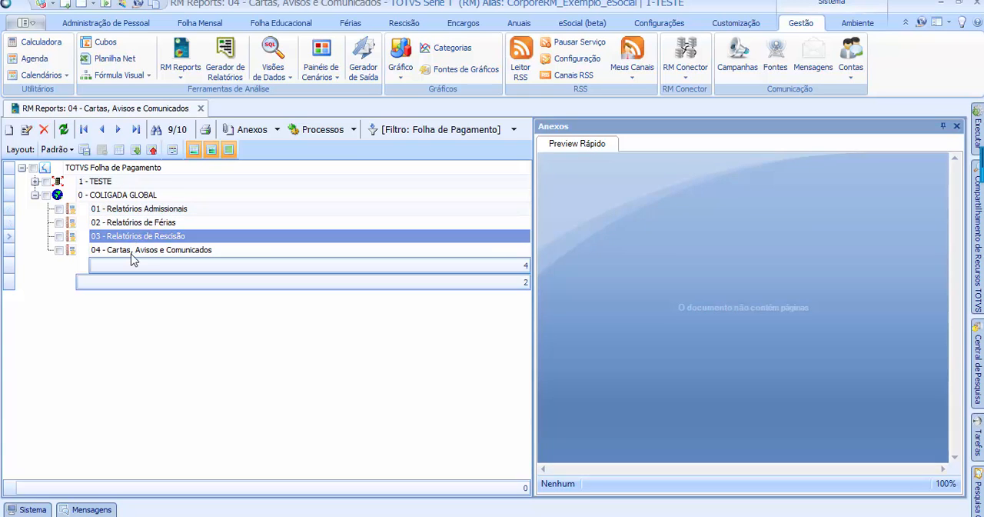
click(131, 210)
click(127, 225)
click(125, 237)
click(127, 254)
click(141, 209)
click(137, 223)
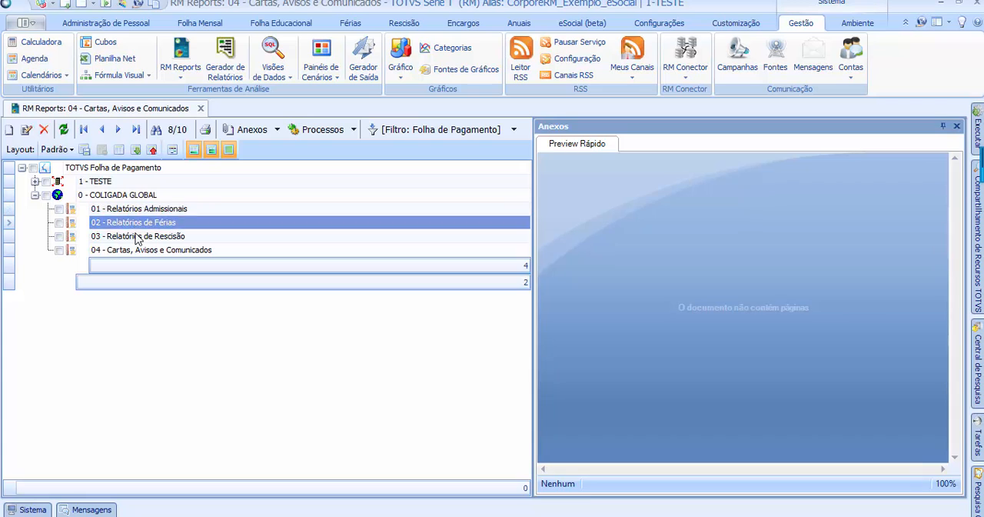
click(137, 236)
click(133, 252)
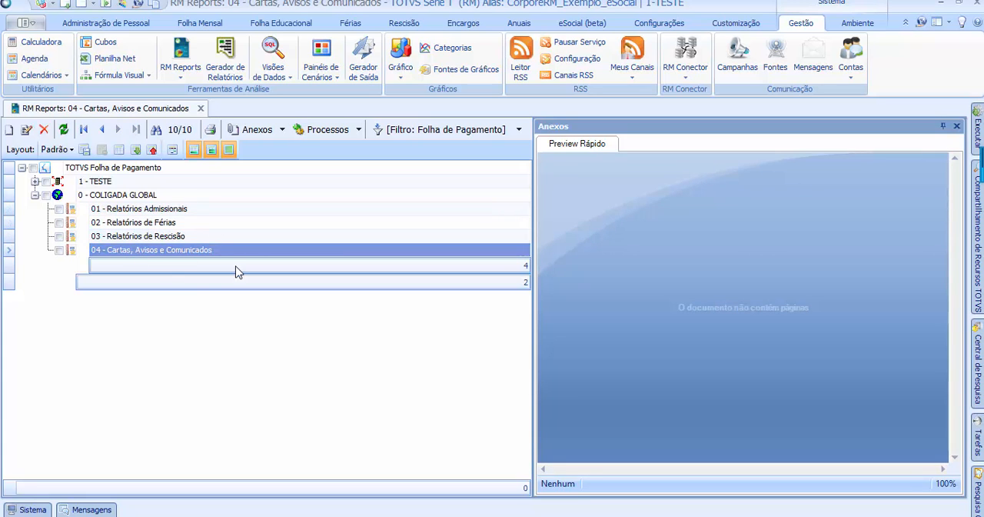
click(158, 222)
click(158, 252)
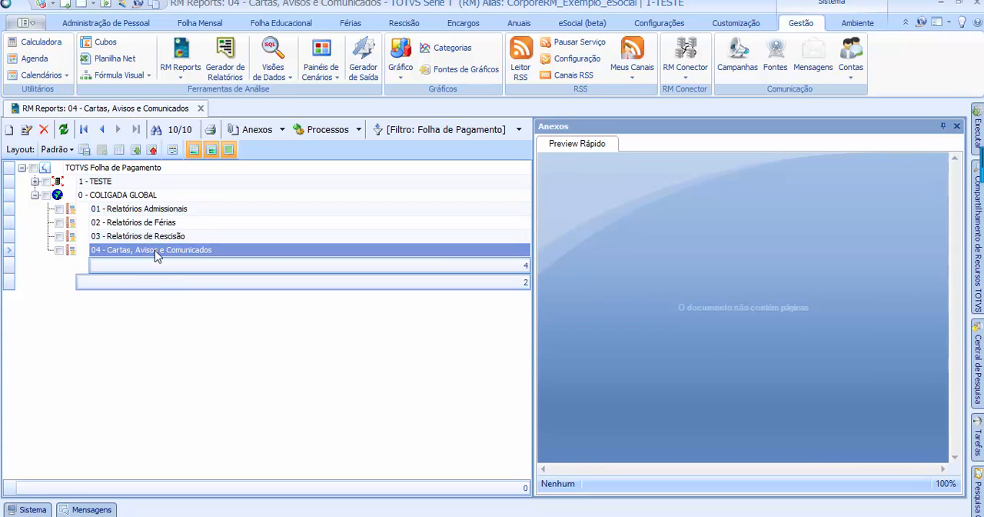
Mark the Cartas, Avisos e Comunicados report to view its available processes such as Gerar Relatório, then unmark it
click(58, 251)
click(327, 129)
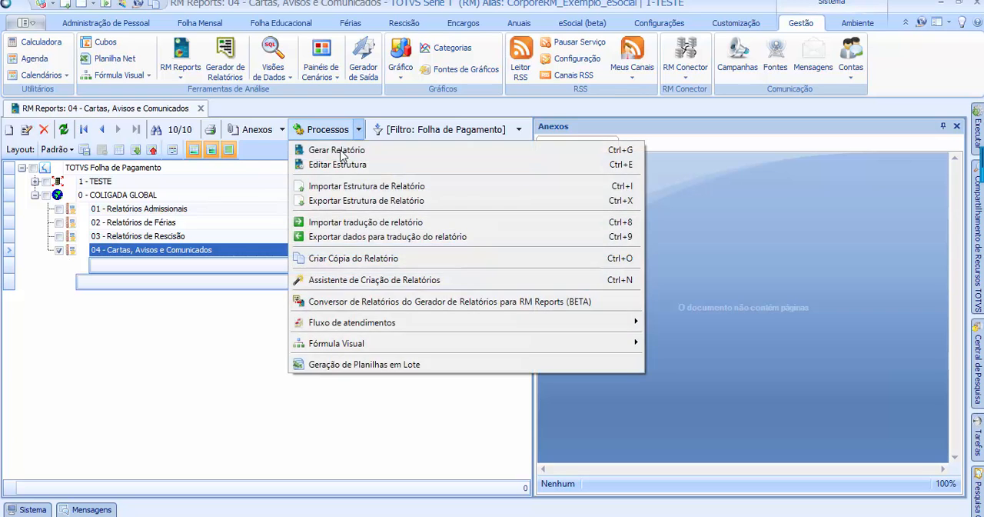
click(337, 150)
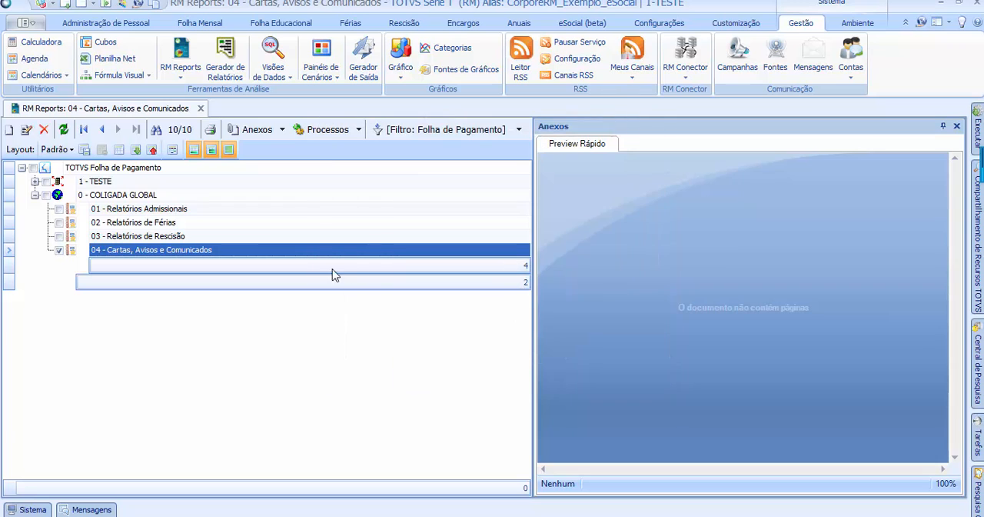
click(59, 250)
double_click(132, 251)
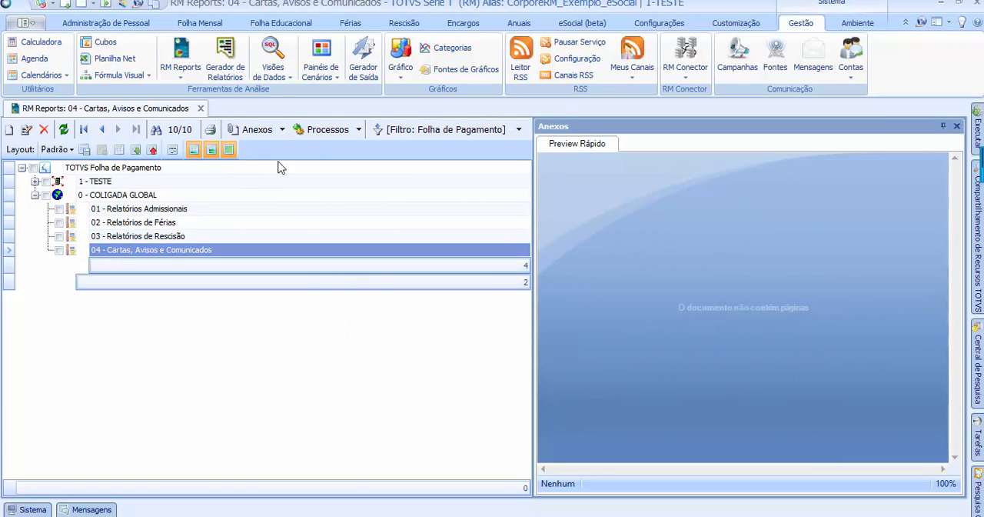
click(149, 235)
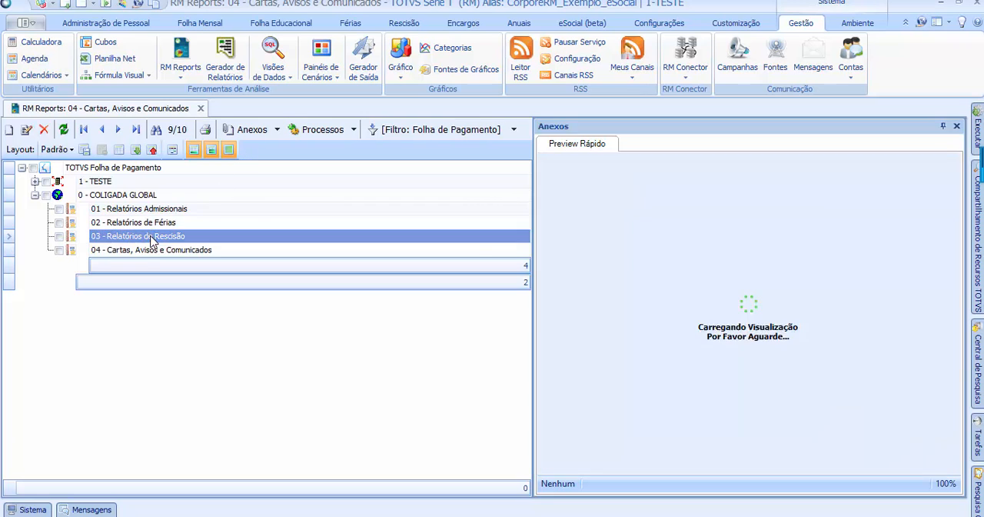
click(153, 252)
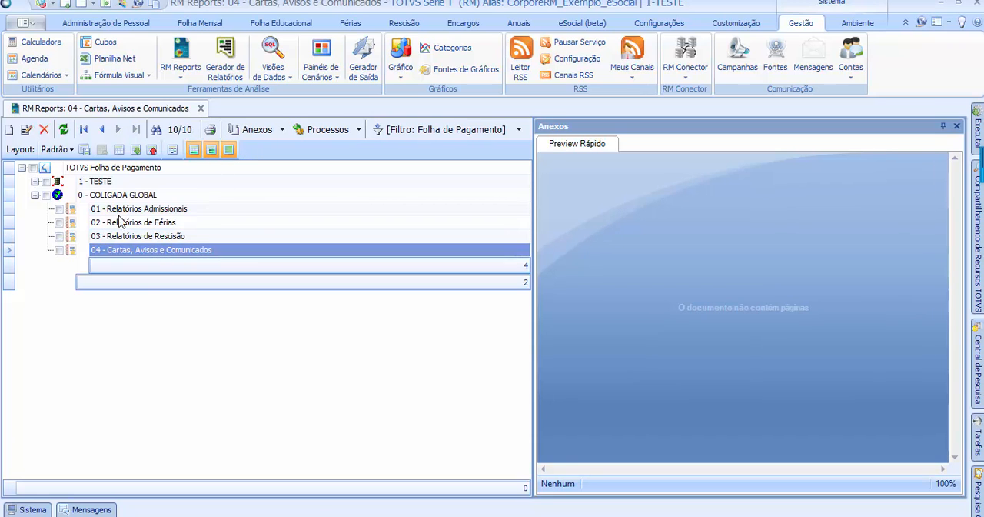
click(165, 210)
click(167, 223)
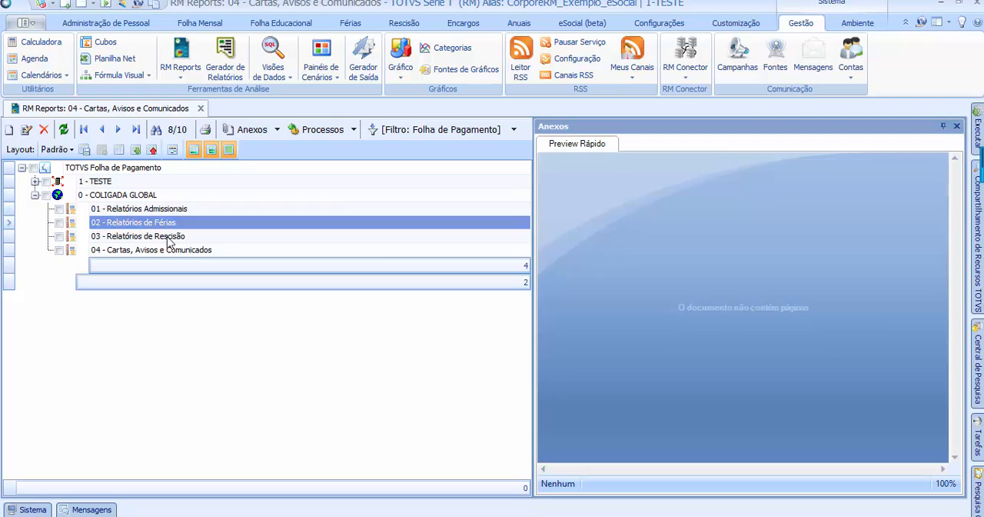
click(170, 237)
click(173, 251)
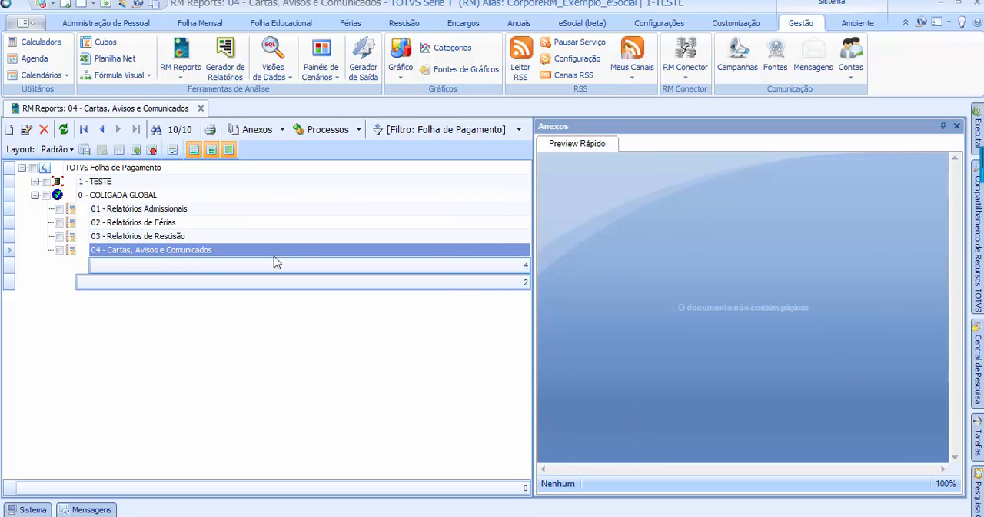
click(161, 238)
click(160, 224)
click(159, 211)
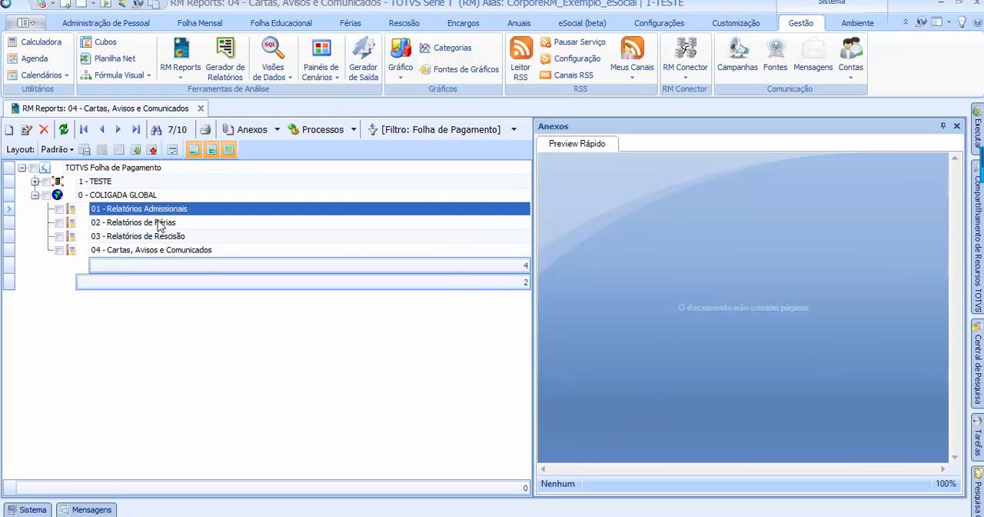
click(162, 223)
click(161, 210)
click(162, 223)
click(164, 237)
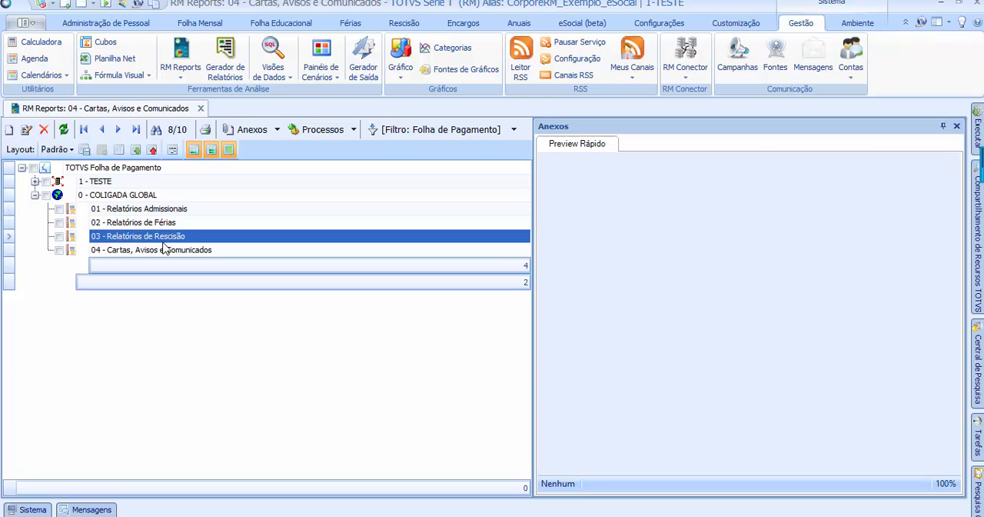
click(165, 251)
click(154, 236)
click(153, 222)
click(152, 209)
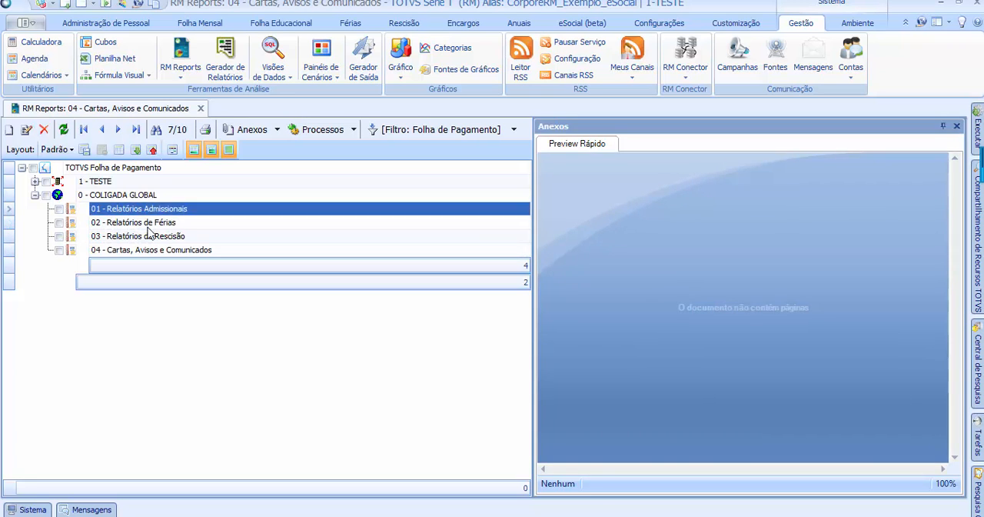
click(151, 250)
click(159, 237)
click(160, 223)
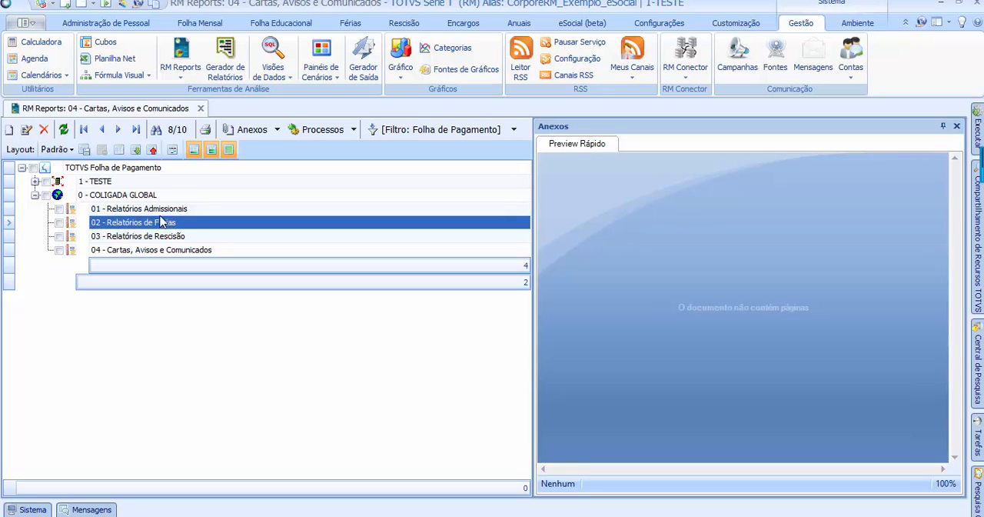
click(163, 211)
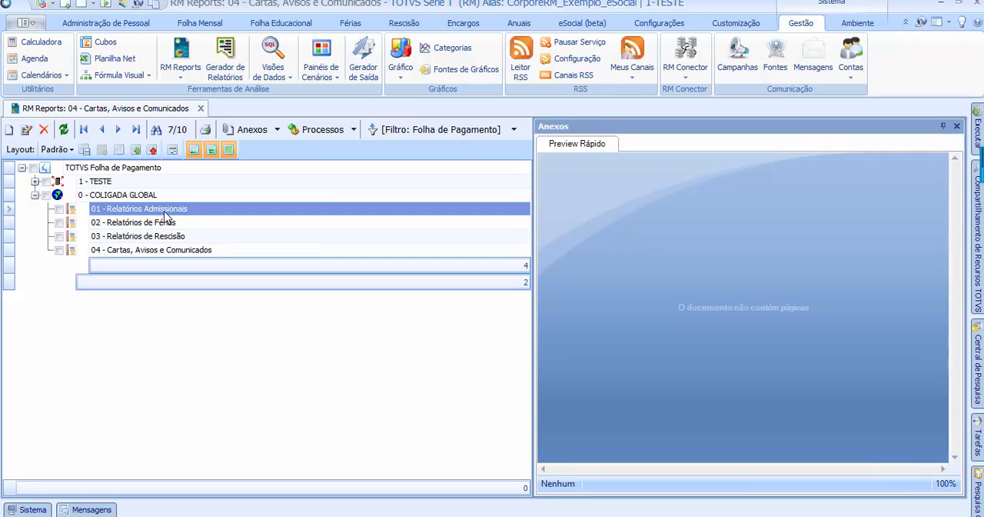
click(156, 237)
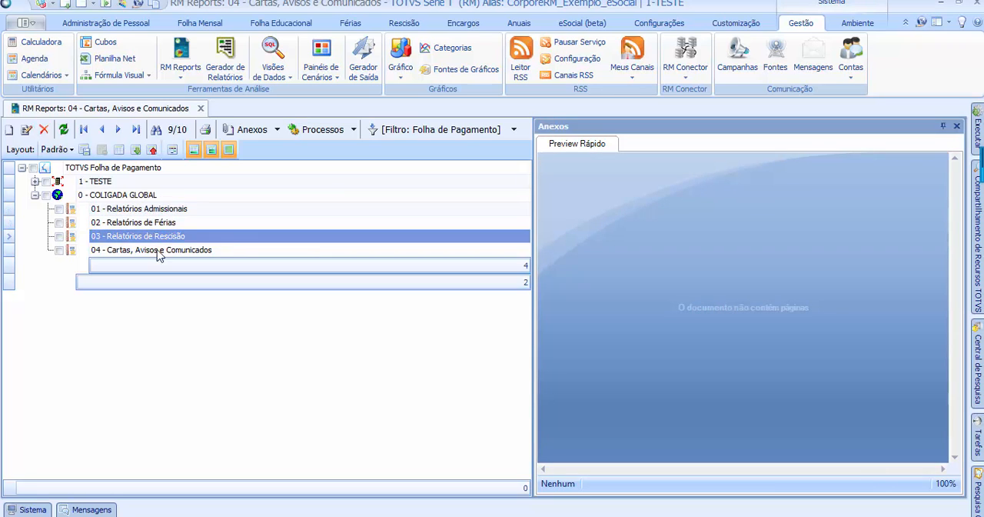
click(157, 250)
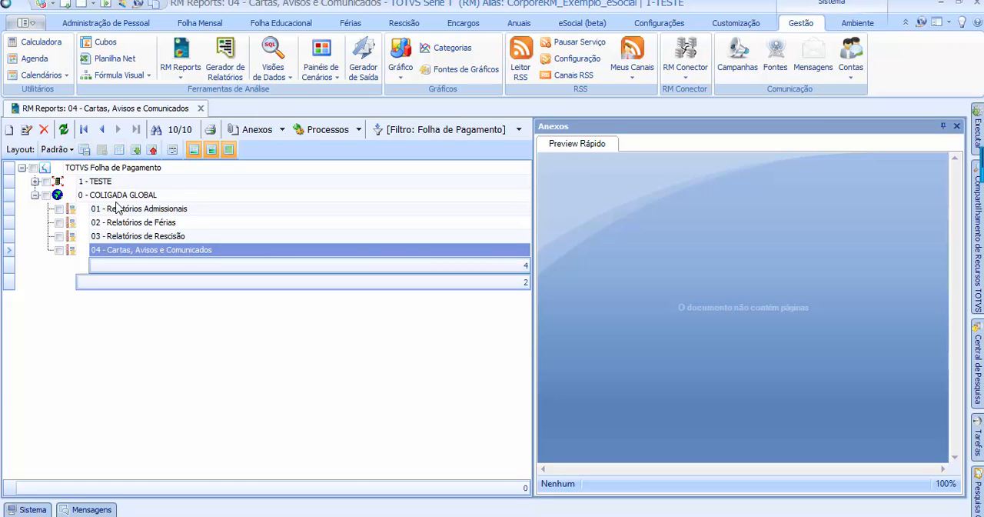
click(116, 208)
click(140, 250)
click(152, 239)
click(147, 252)
click(149, 238)
click(143, 252)
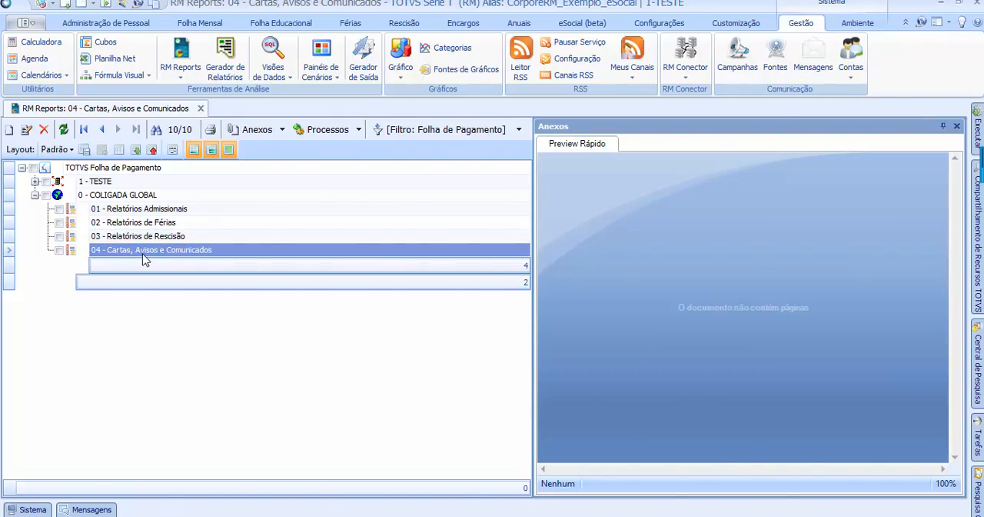